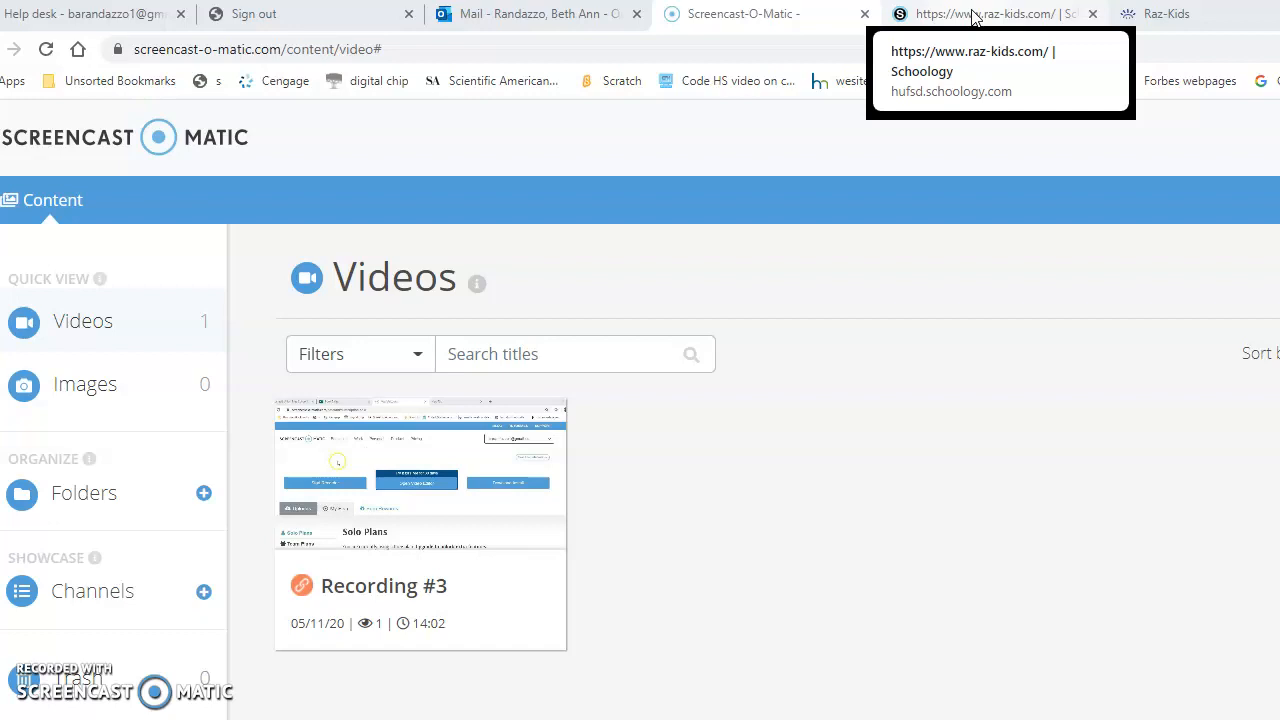
- Switch to Schoology and open the course MEDIA 5: Section vaz
{"action": "left_click", "coordinate": [963, 25]}
{"action": "left_click", "coordinate": [525, 14]}
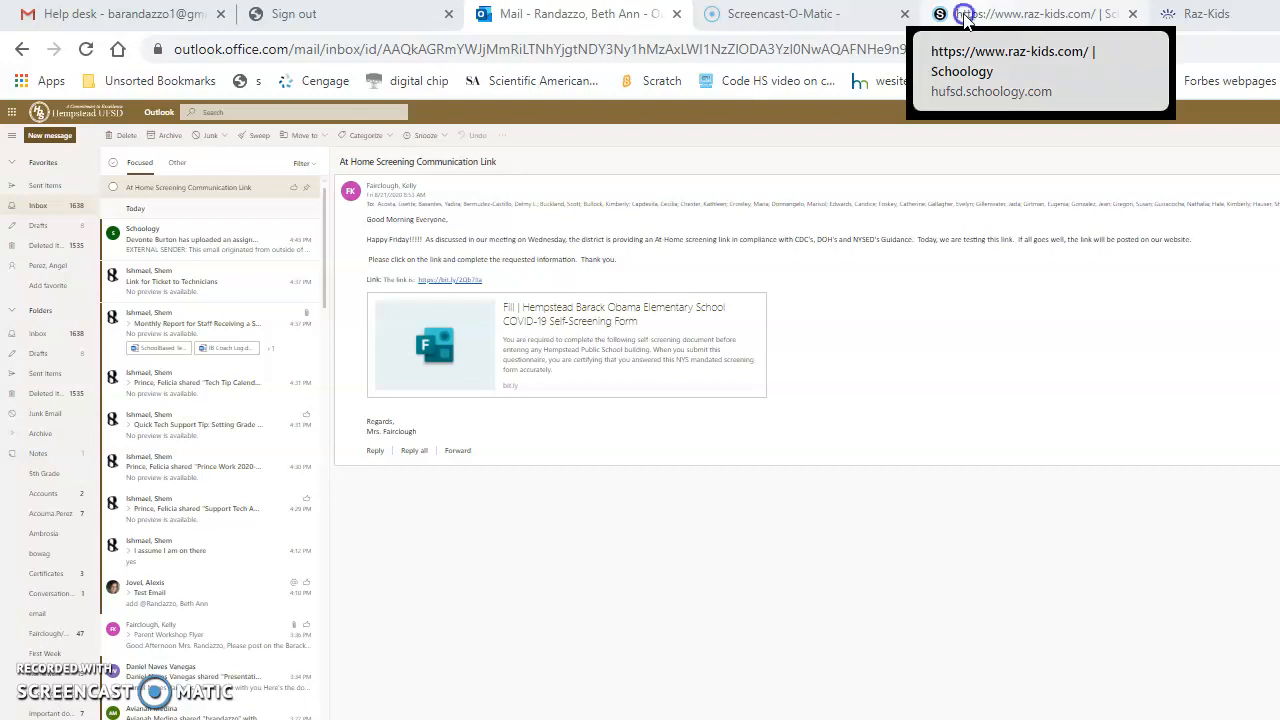
{"action": "left_click", "coordinate": [963, 18]}
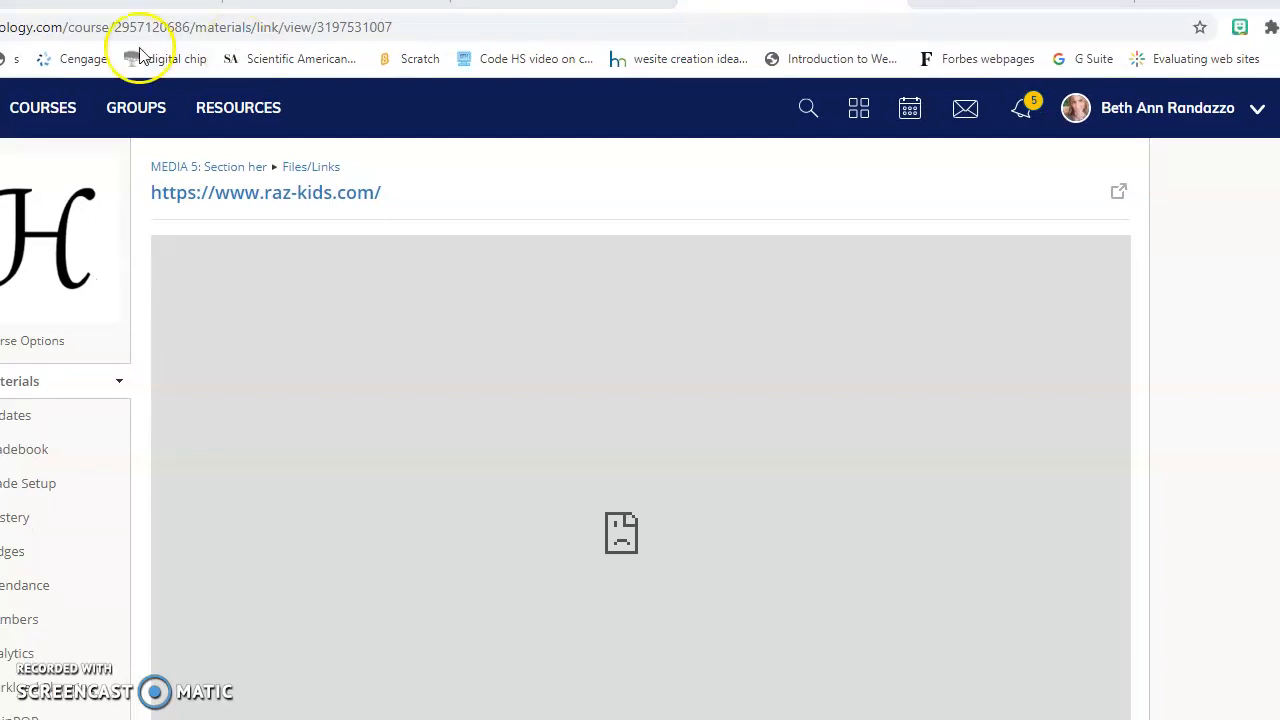
{"action": "left_click", "coordinate": [37, 110]}
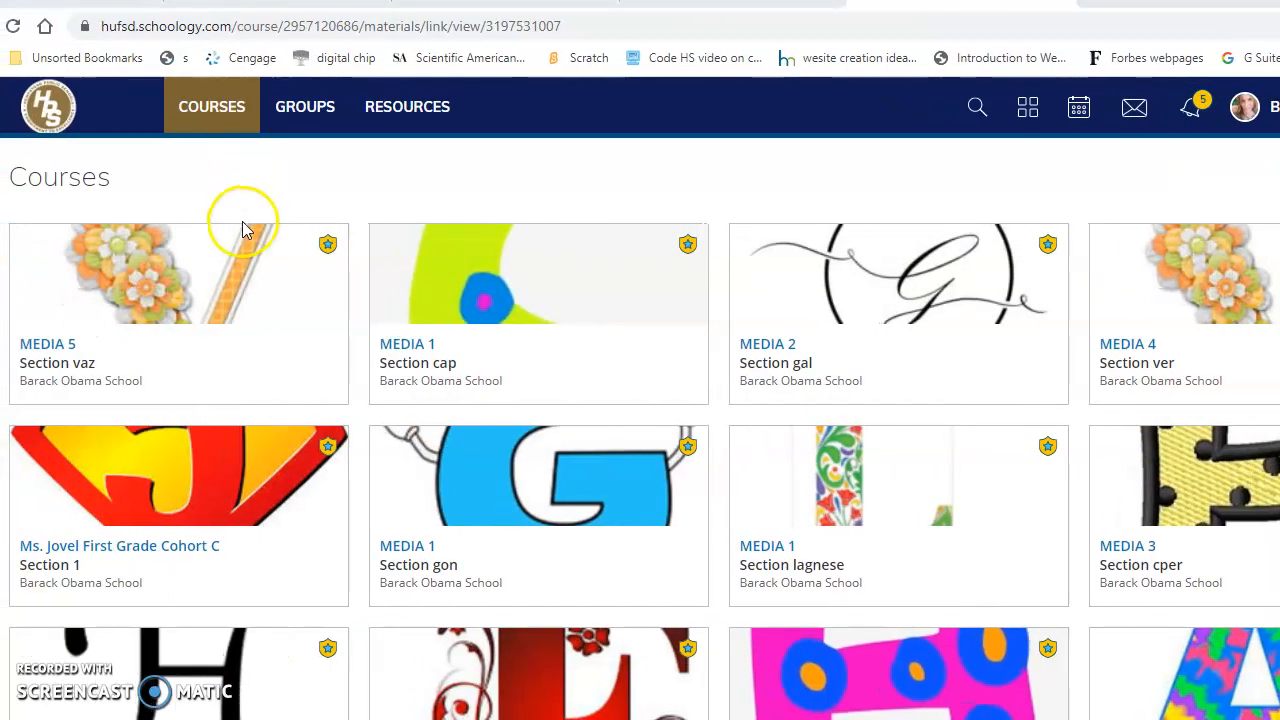
{"action": "left_click", "coordinate": [74, 299]}
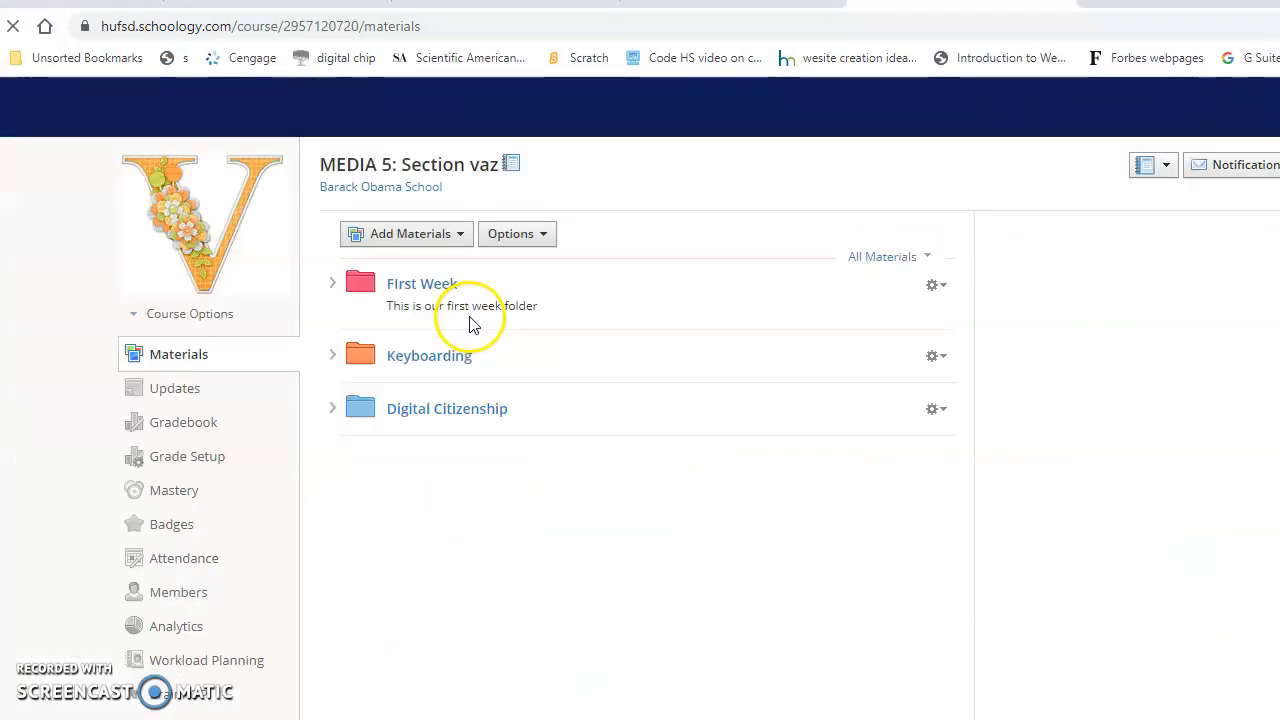
- Start adding a new link to the course materials
{"action": "left_click", "coordinate": [465, 242]}
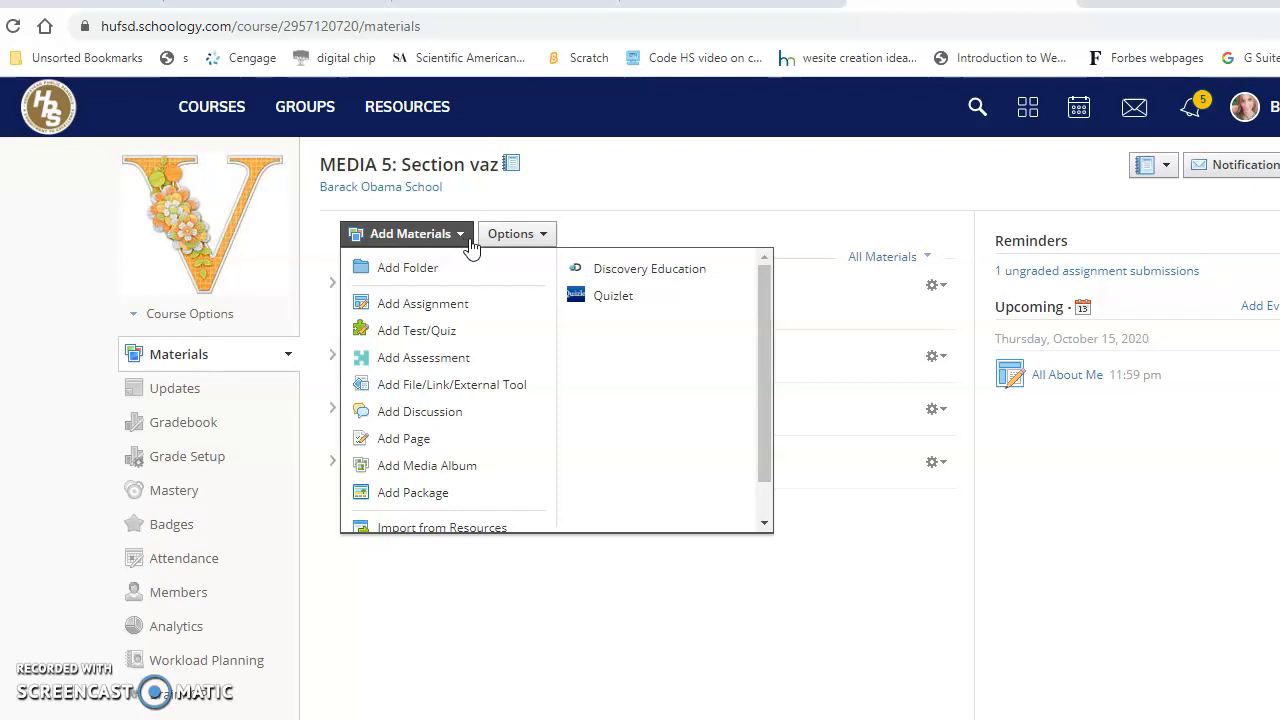
{"action": "left_click", "coordinate": [420, 390]}
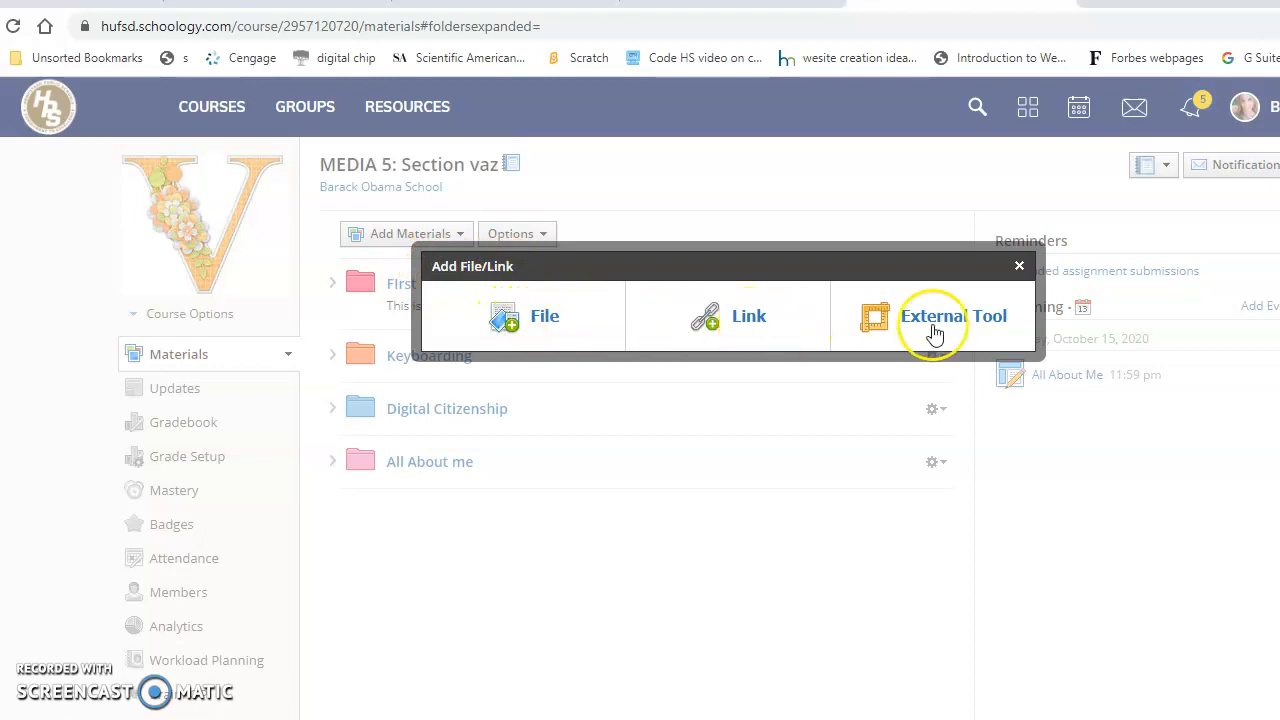
{"action": "left_click", "coordinate": [742, 332]}
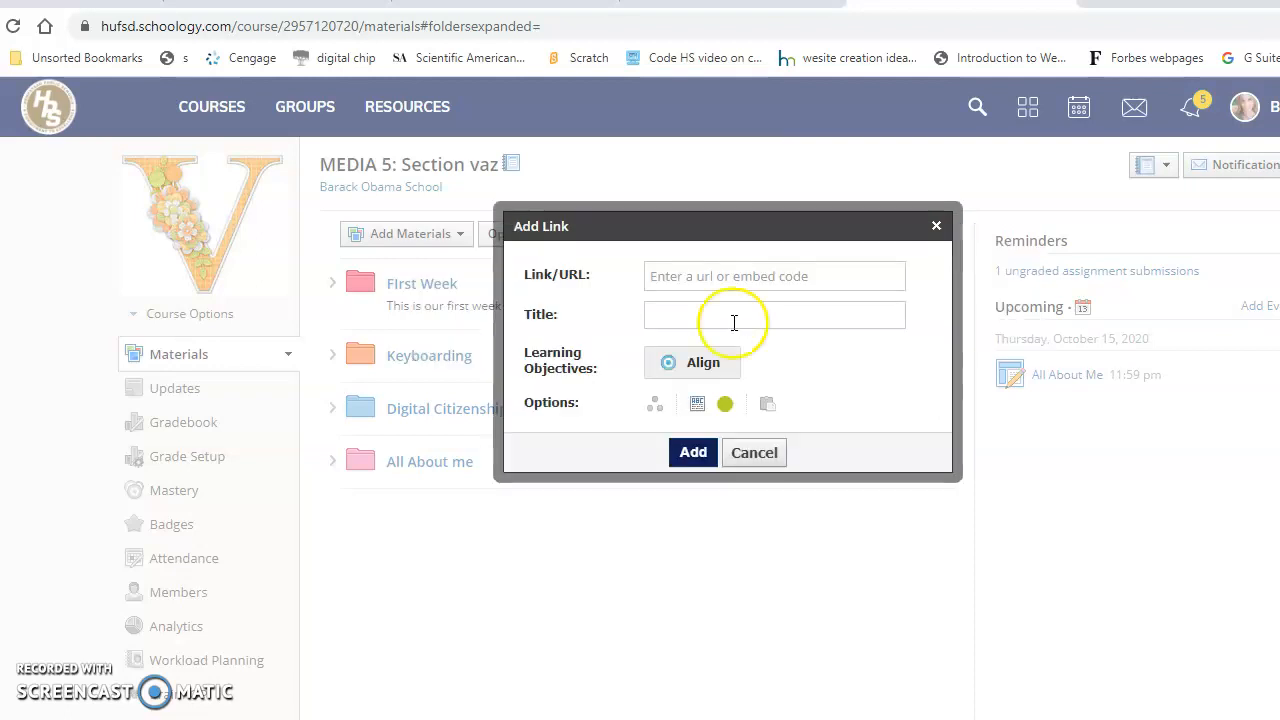
{"action": "left_click", "coordinate": [700, 277]}
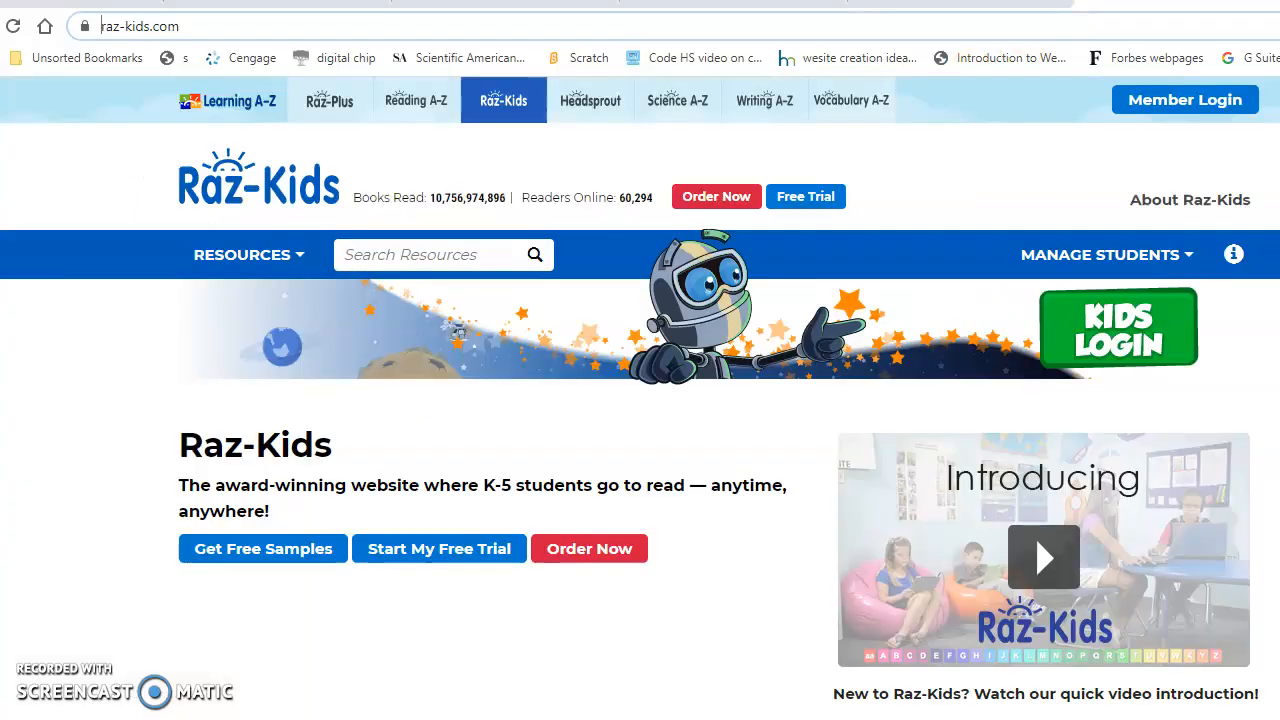
{"action": "left_click", "coordinate": [240, 27]}
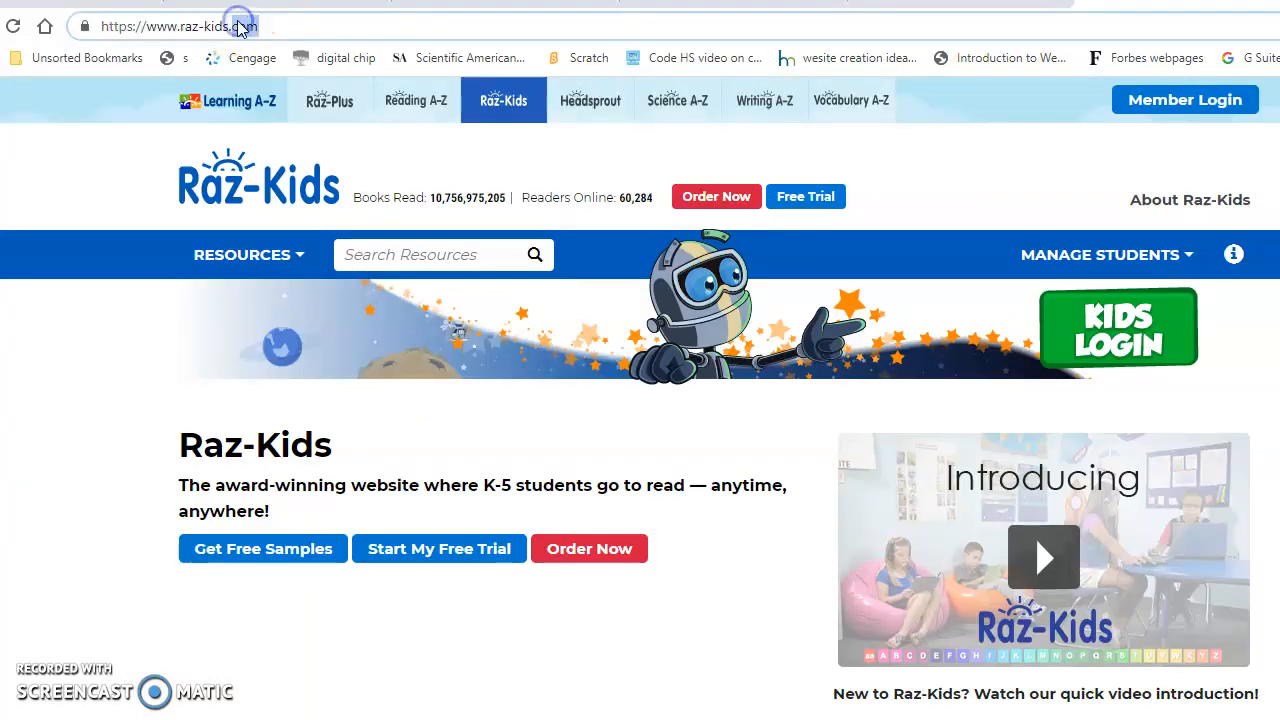
{"action": "left_click_drag", "start_coordinate": [298, 27], "coordinate": [98, 27]}
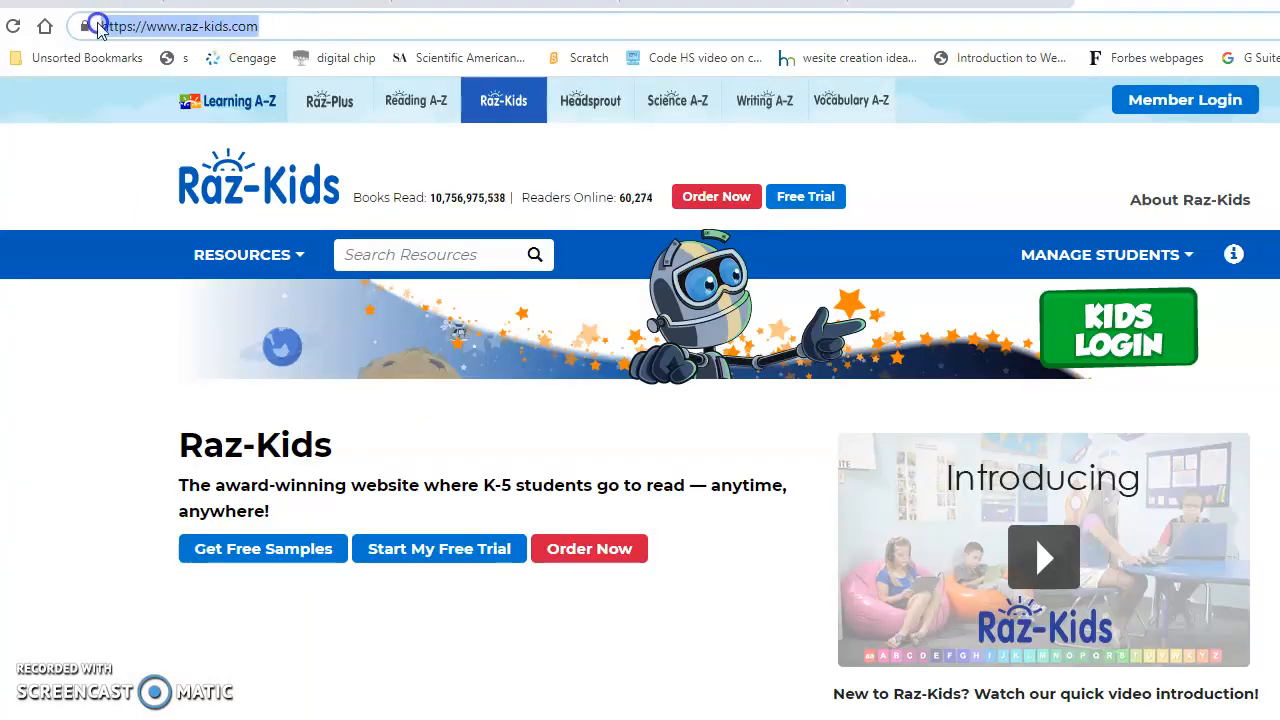
{"action": "key", "text": "ctrl+c"}
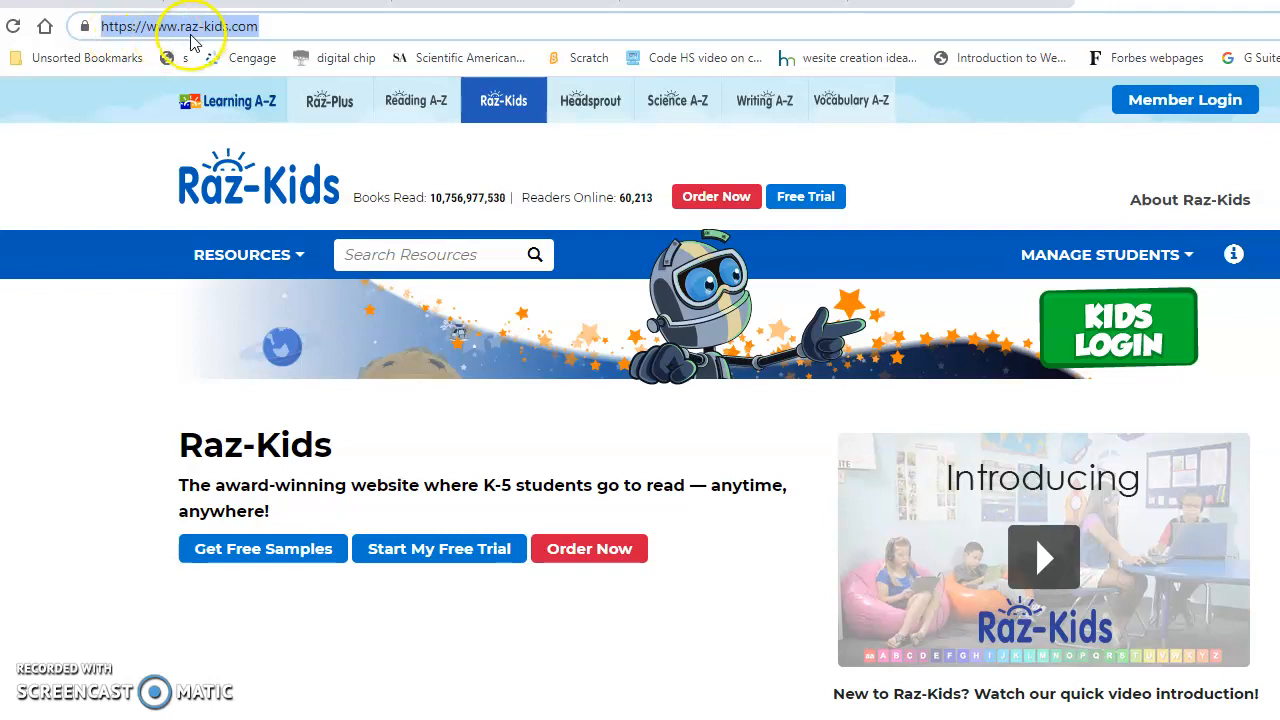
{"action": "left_click_drag", "start_coordinate": [746, 0], "coordinate": [743, 22]}
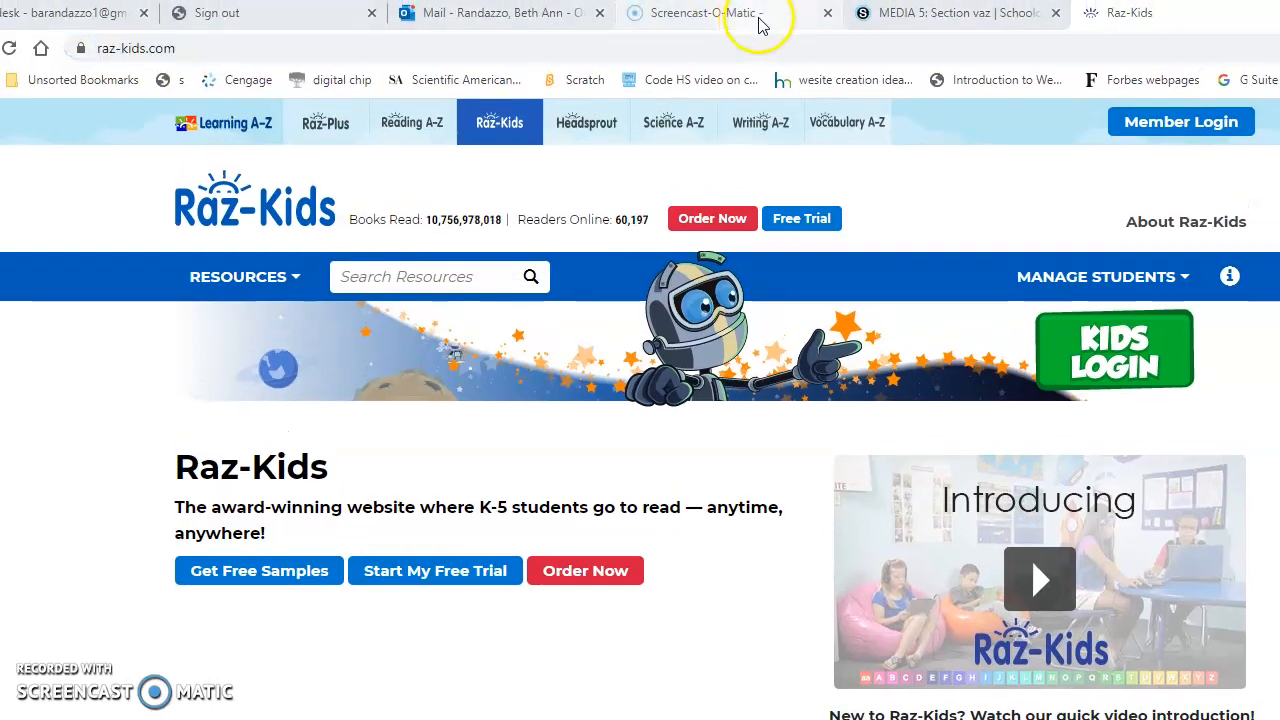
{"action": "left_click", "coordinate": [874, 13]}
{"action": "left_click", "coordinate": [677, 296]}
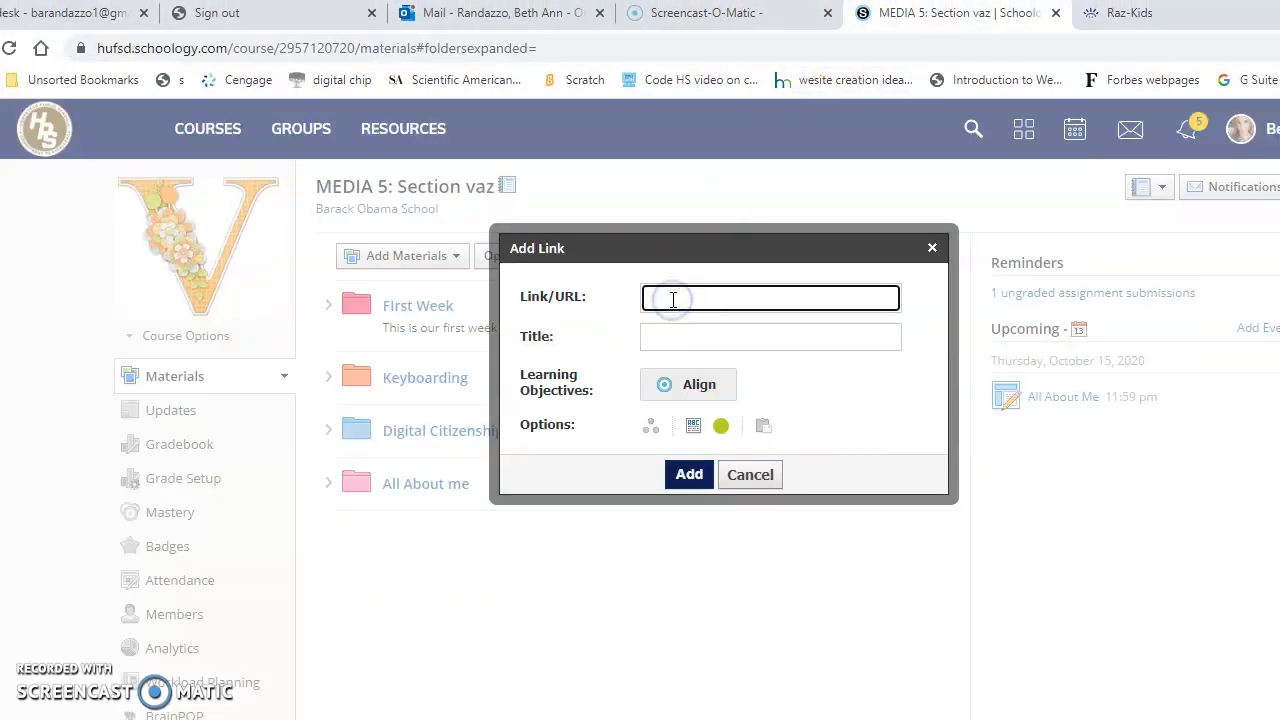
{"action": "key", "text": "ctrl+v"}
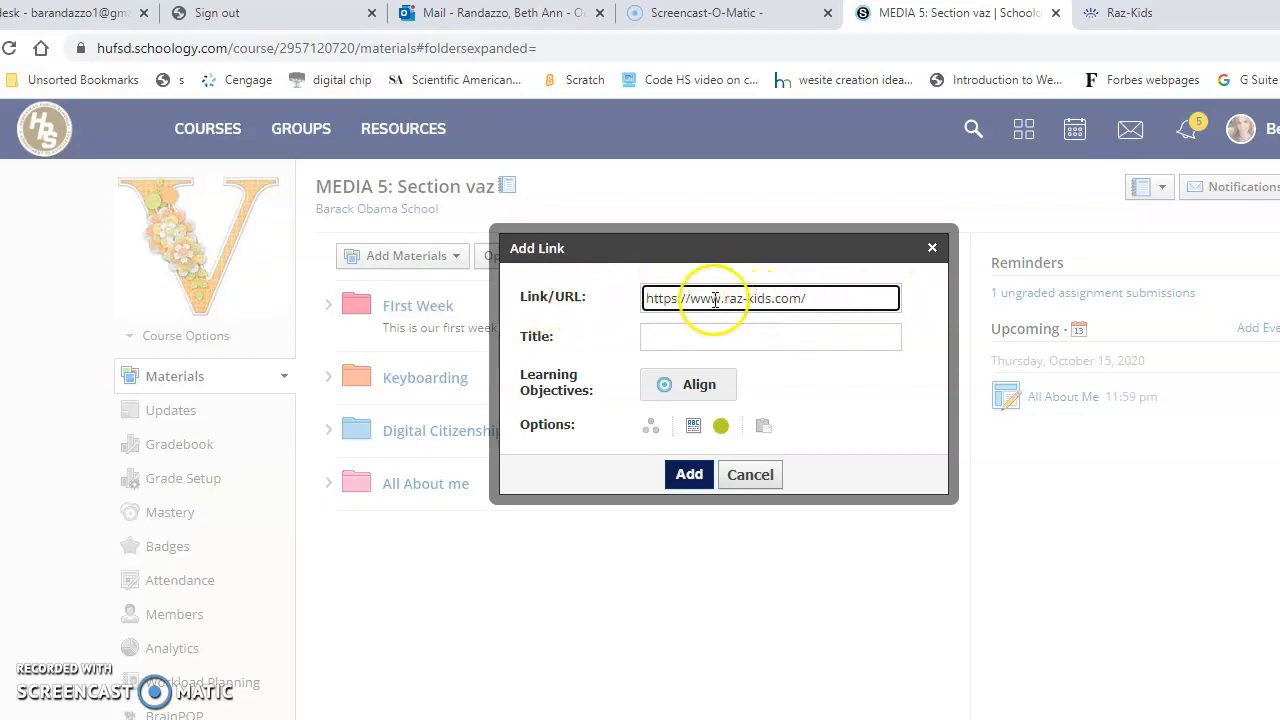
- Title the link "Click here for Raz kids shortcut" and add it to the course materials
{"action": "left_click", "coordinate": [672, 337]}
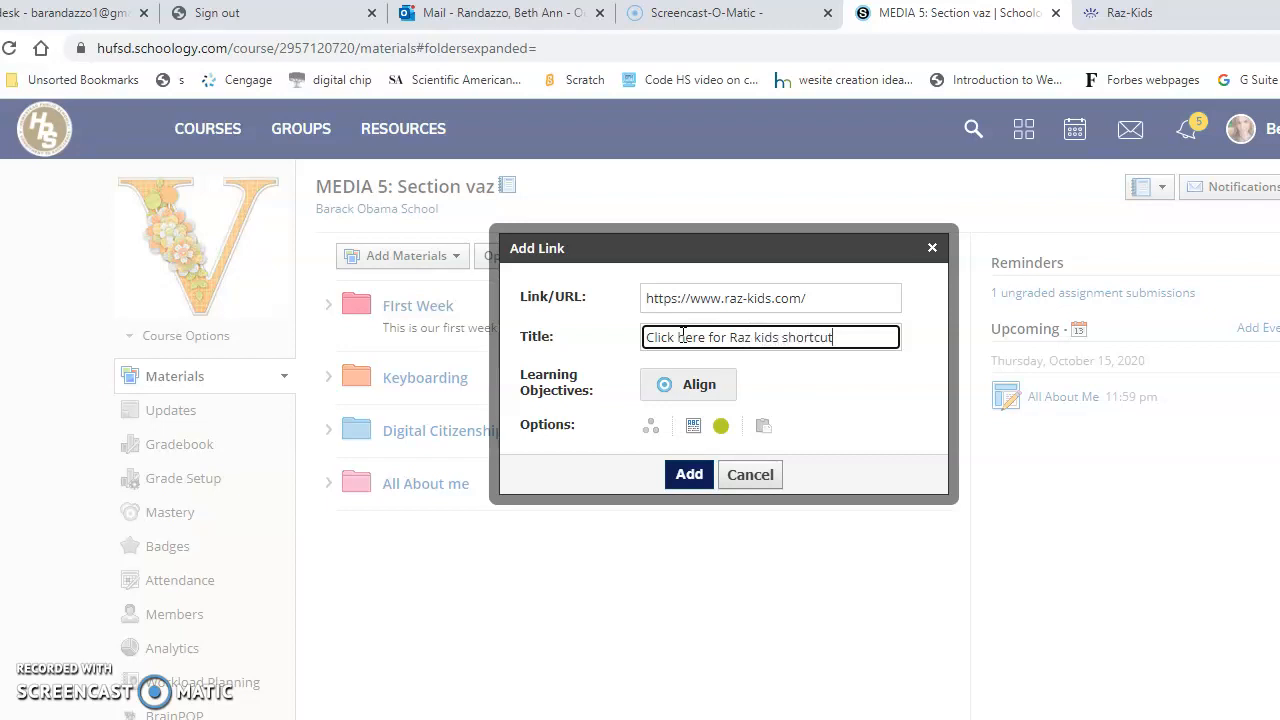
{"action": "left_click", "coordinate": [686, 475]}
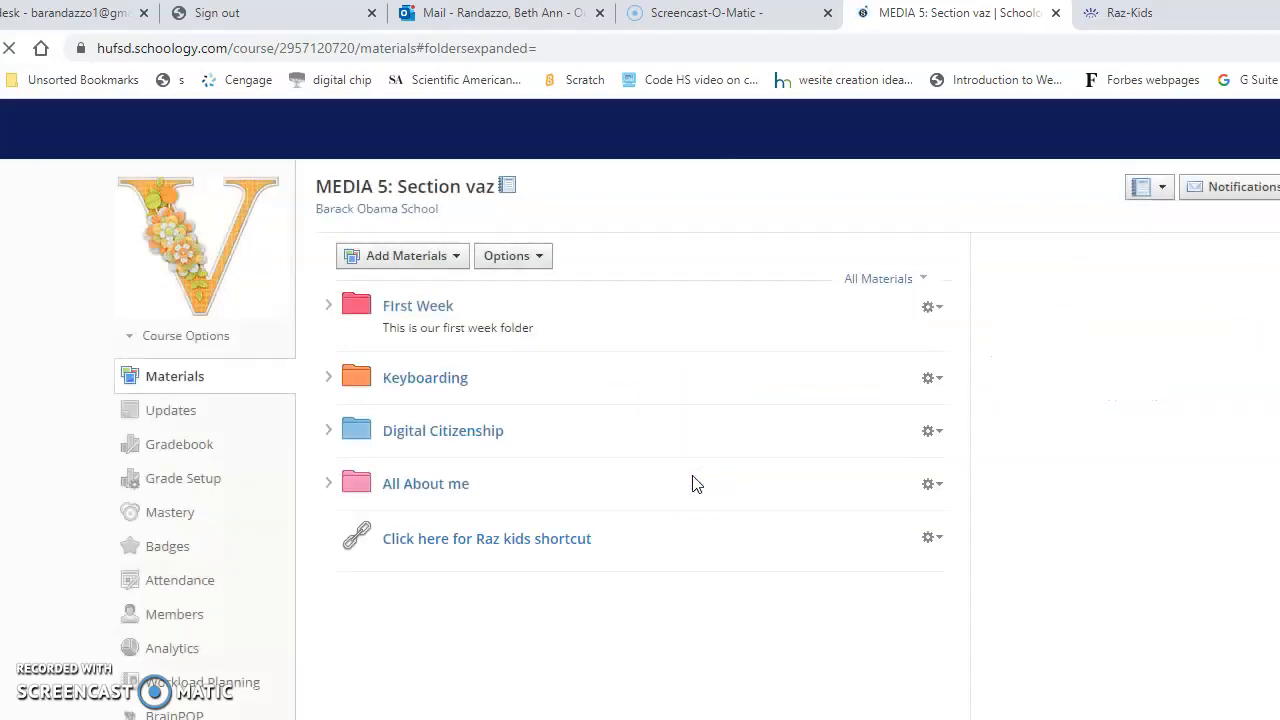
- Test the Raz kids shortcut by following it to the Raz-Kids site, and return to the course materials
{"action": "scroll", "coordinate": [697, 483], "scroll_direction": "down", "scroll_amount": 1}
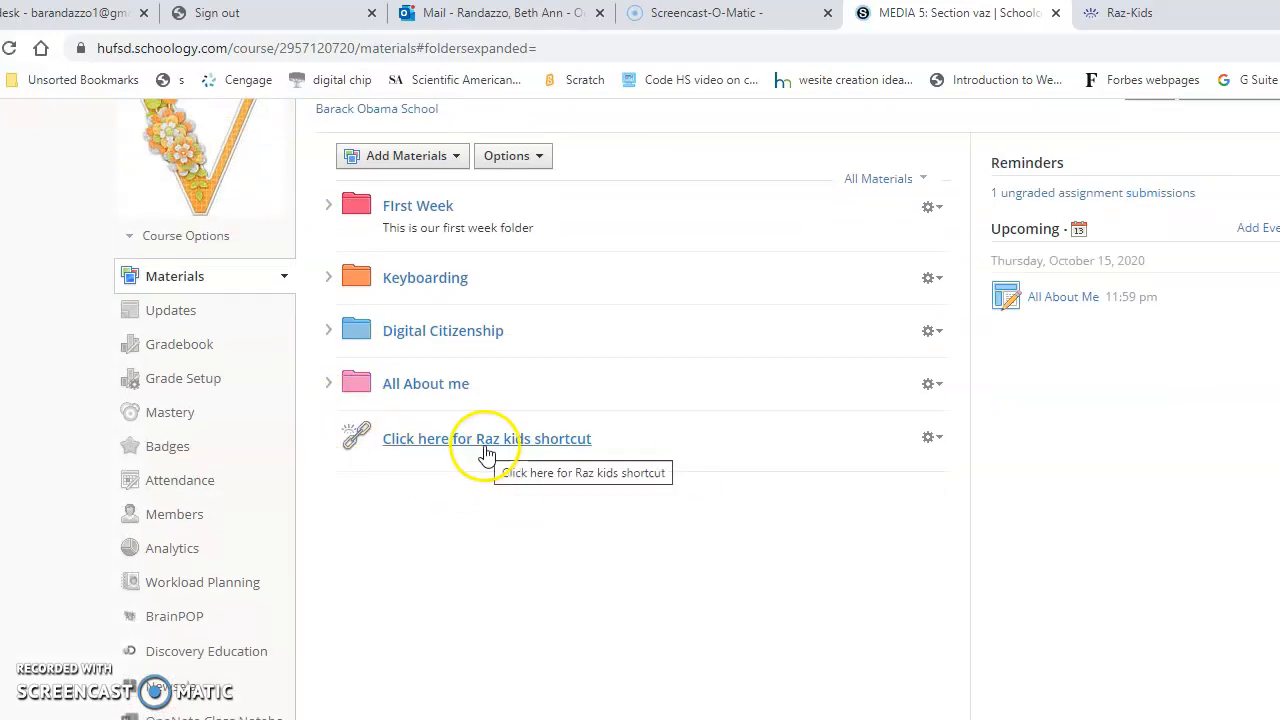
{"action": "left_click", "coordinate": [423, 387]}
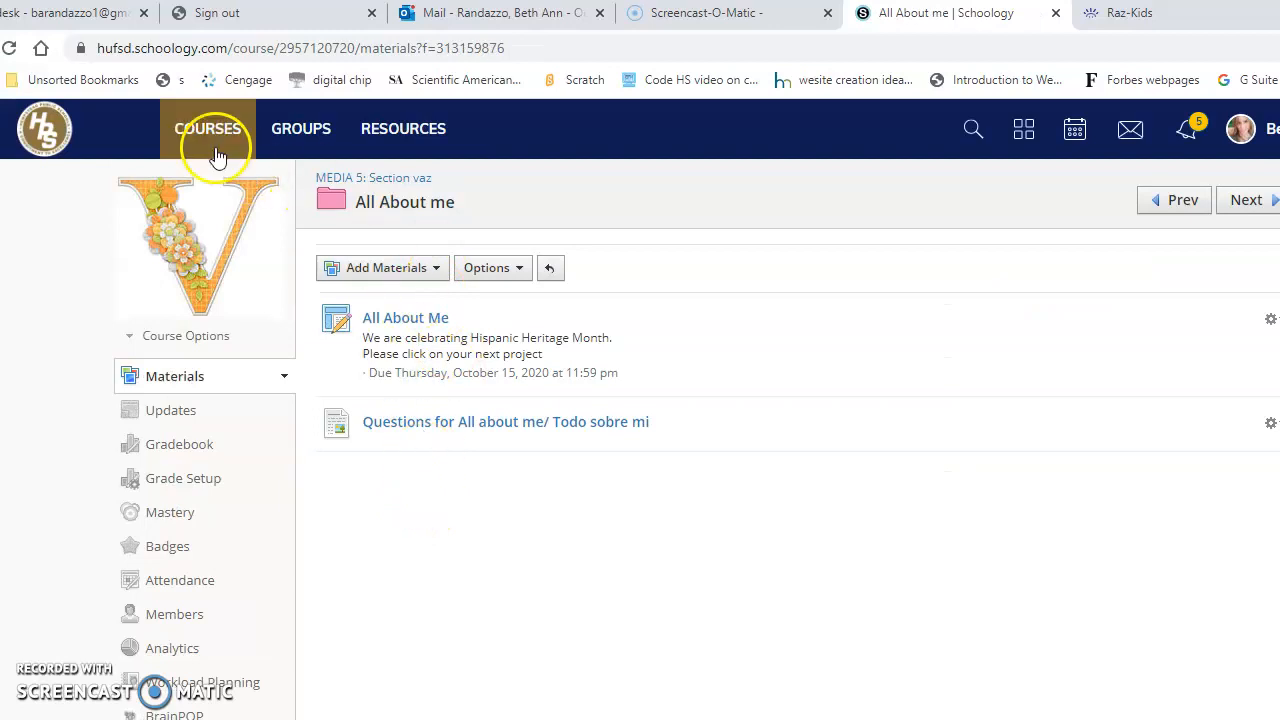
{"action": "left_click", "coordinate": [9, 48]}
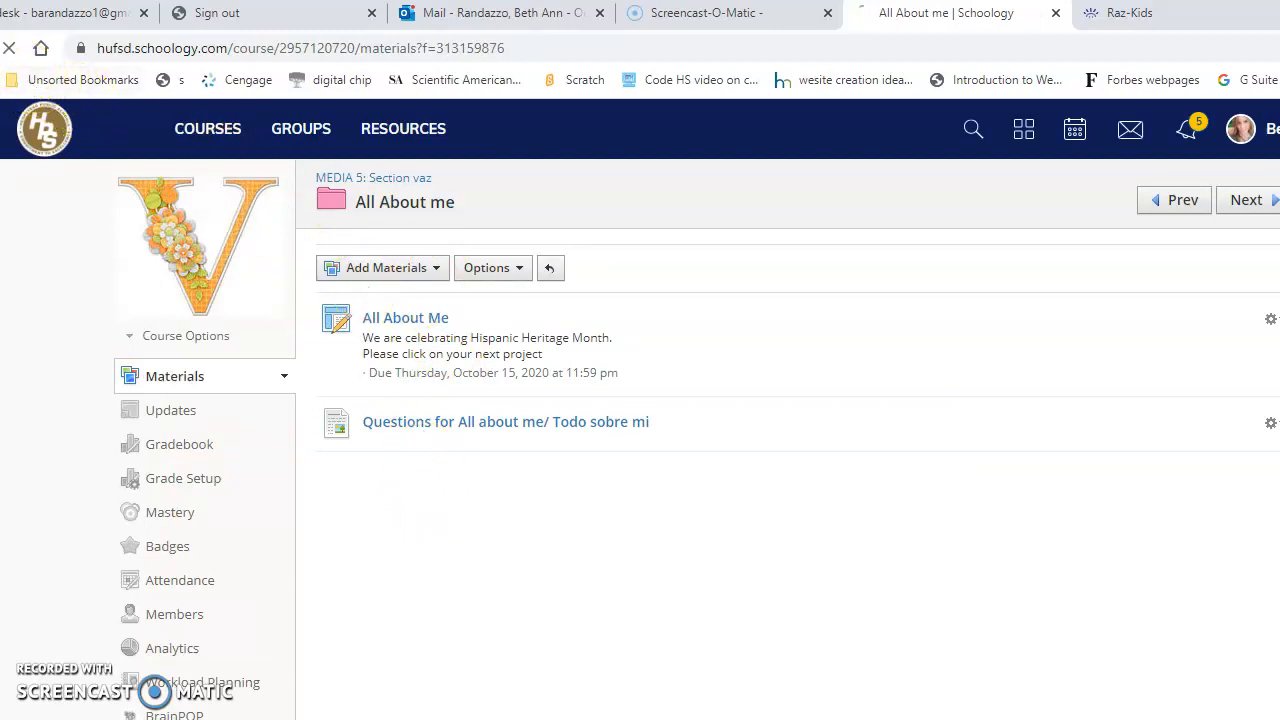
{"action": "scroll", "coordinate": [543, 504], "scroll_direction": "down", "scroll_amount": 1}
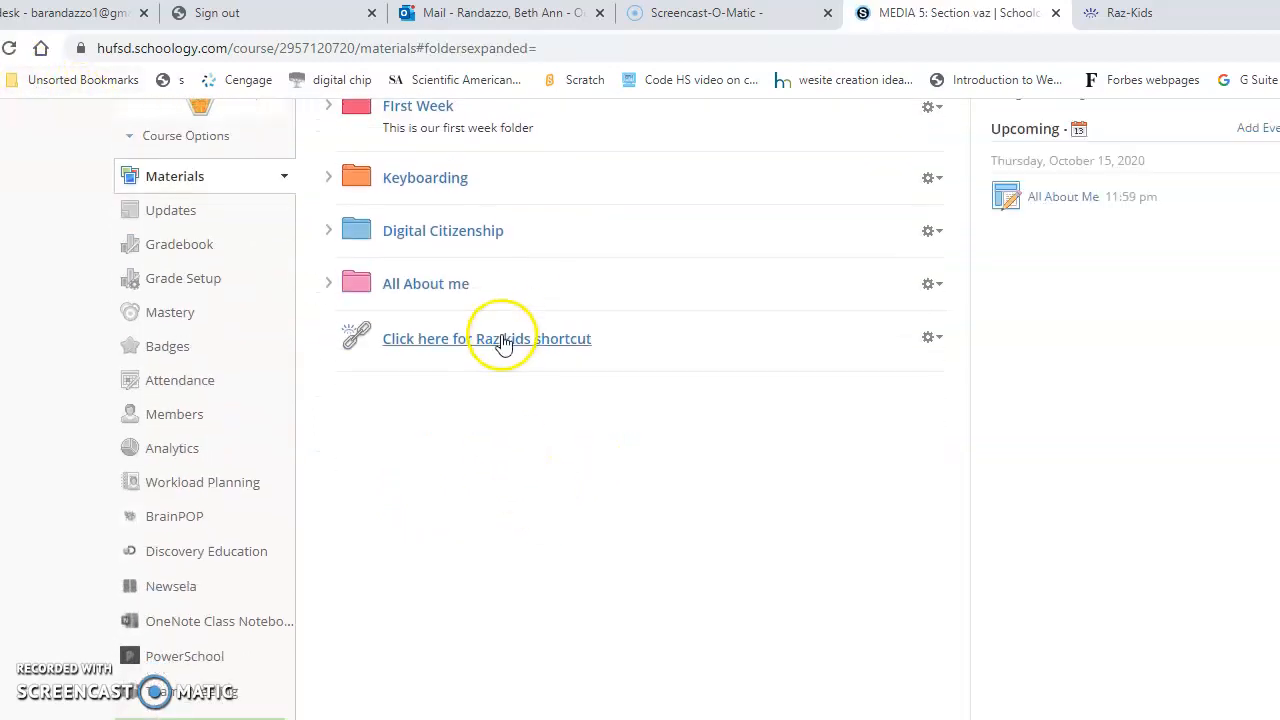
{"action": "left_click", "coordinate": [503, 340]}
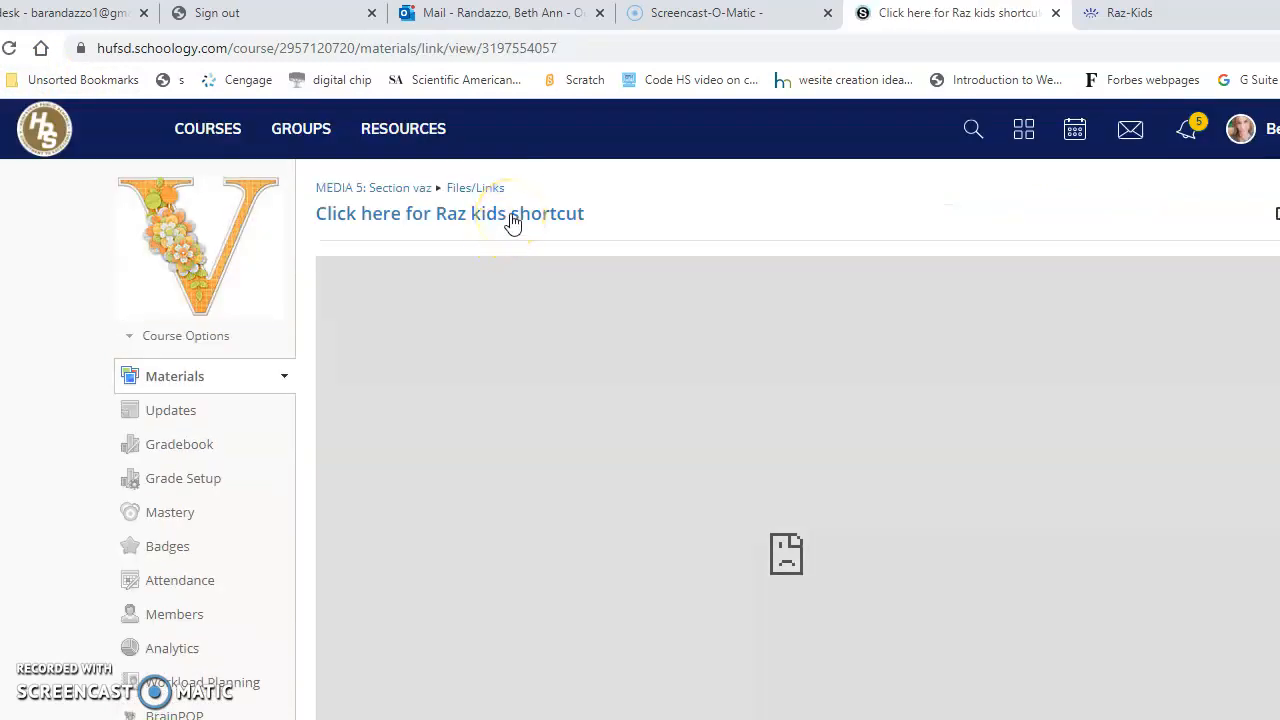
{"action": "left_click", "coordinate": [512, 222]}
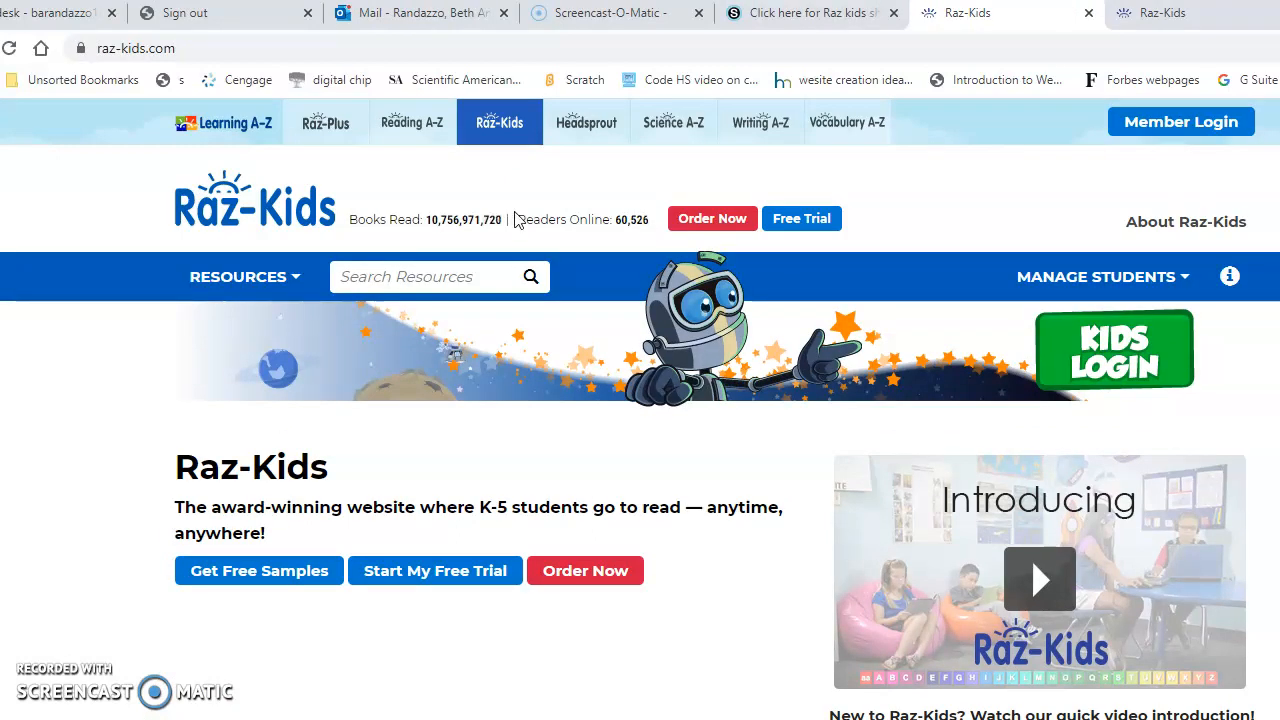
{"action": "left_click", "coordinate": [770, 14]}
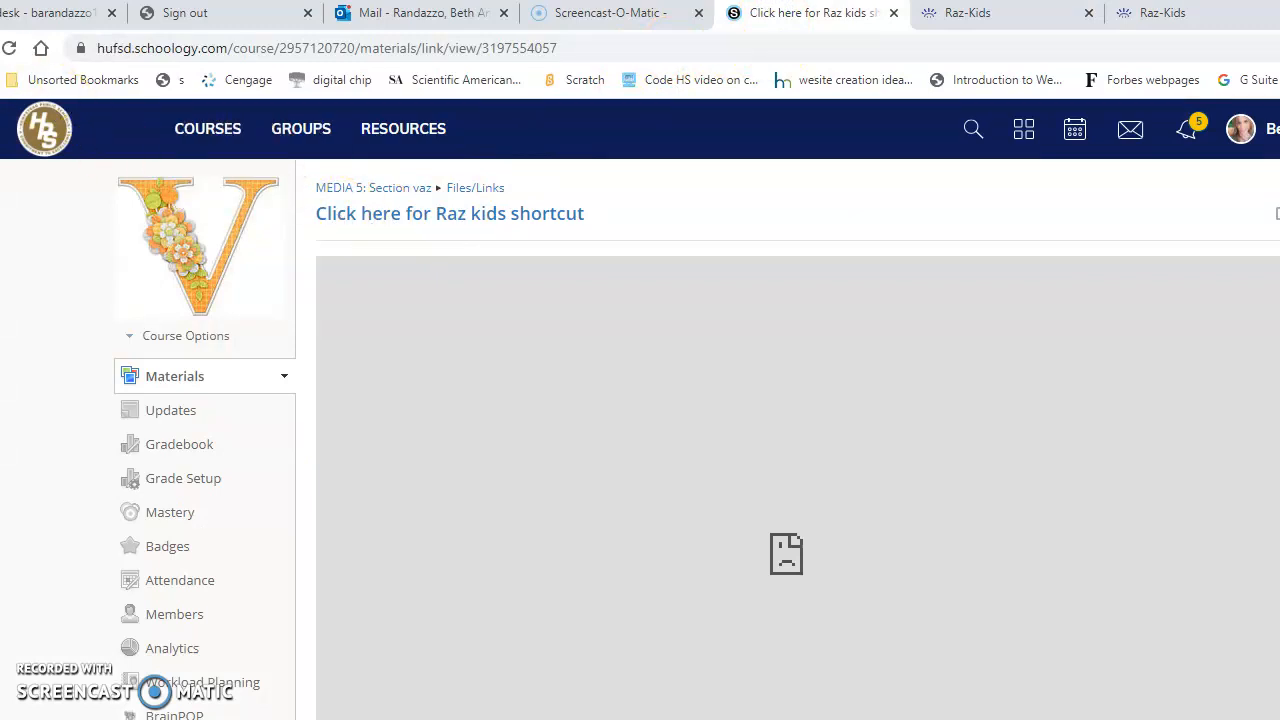
{"action": "key", "text": "alt+Left"}
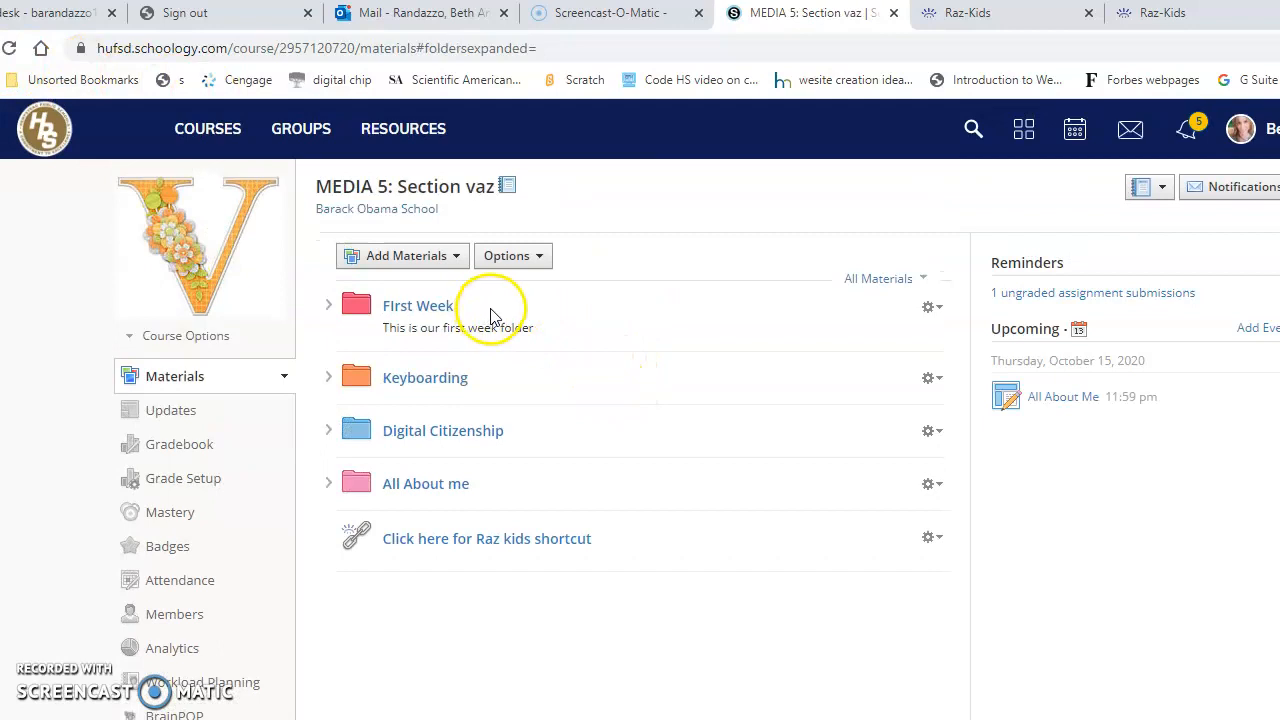
- Start a new assignment named "Complete your homework using Raz Kids Link"
{"action": "left_click", "coordinate": [458, 263]}
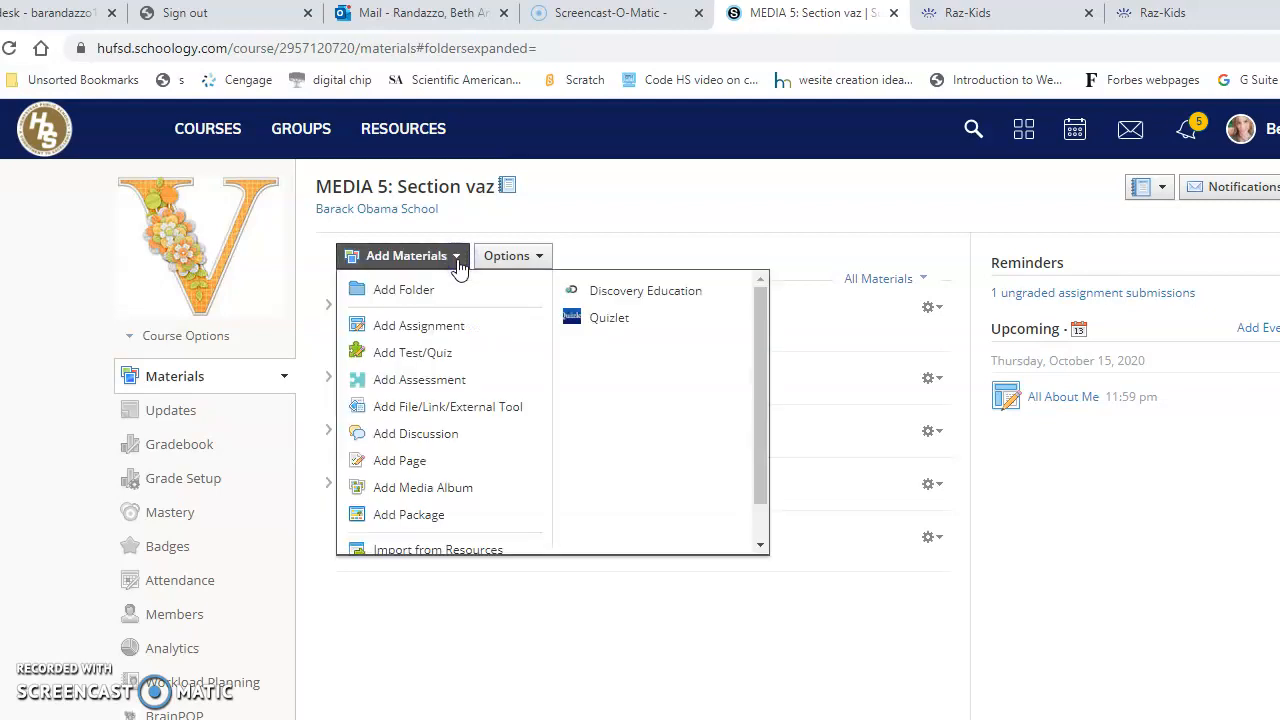
{"action": "left_click", "coordinate": [443, 333]}
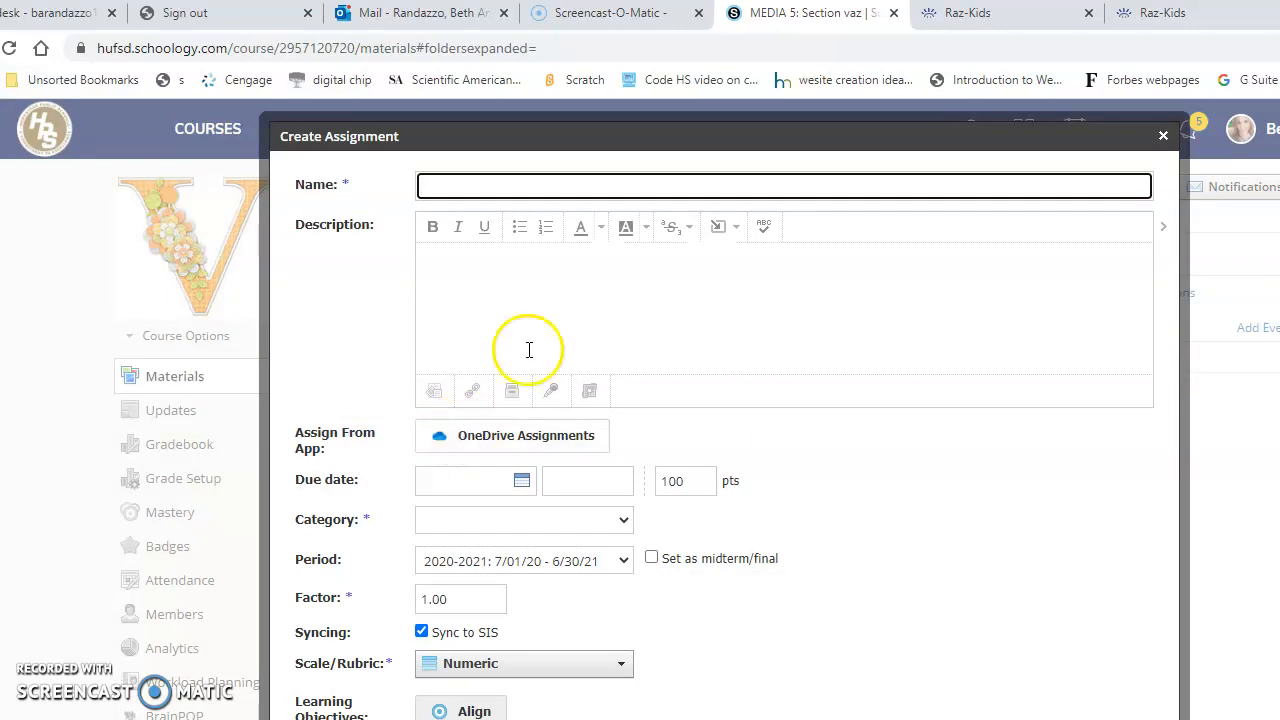
{"action": "left_click", "coordinate": [463, 188]}
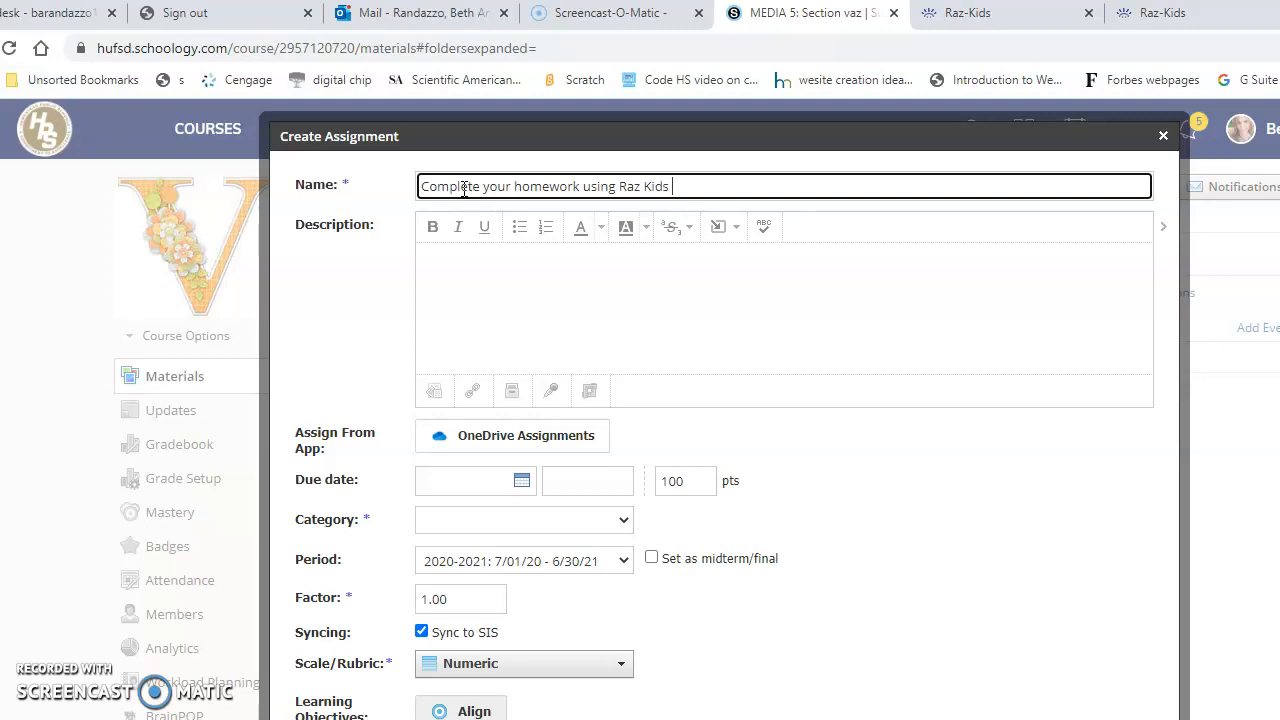
{"action": "left_click", "coordinate": [475, 274]}
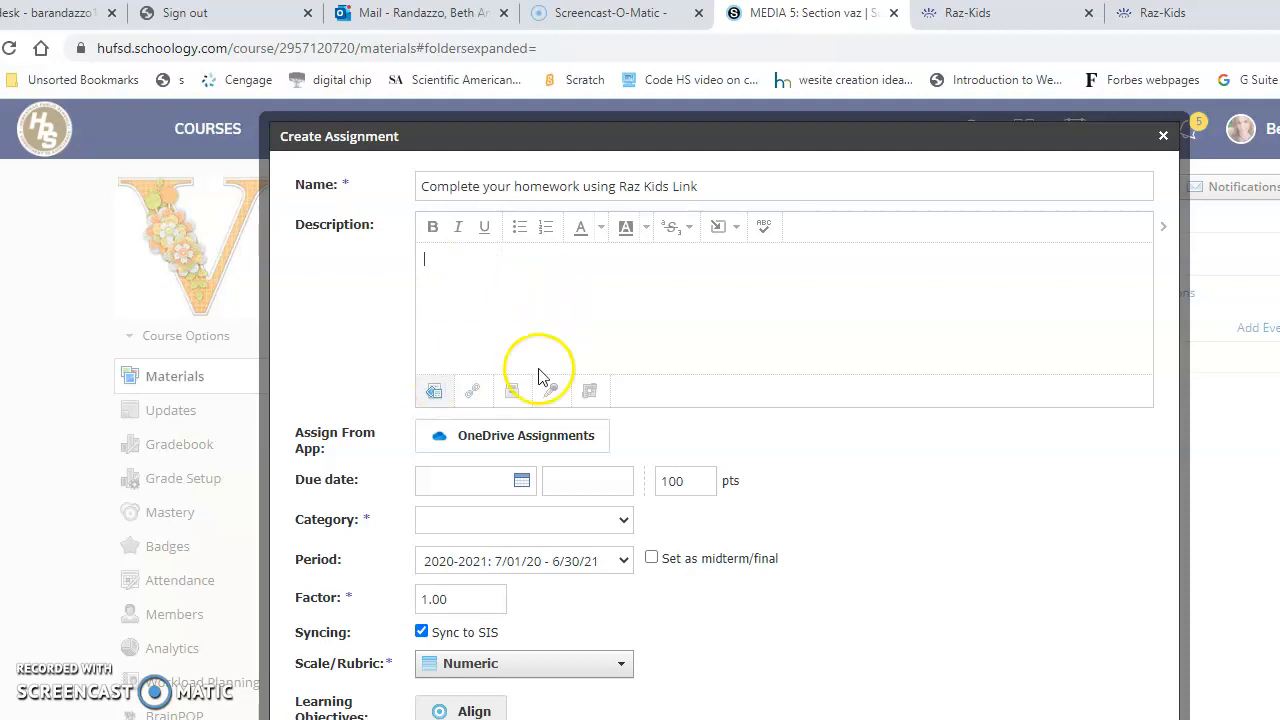
{"action": "left_click", "coordinate": [474, 393]}
{"action": "left_click", "coordinate": [703, 310]}
{"action": "type", "text": "https://www.raz-kids.com/"}
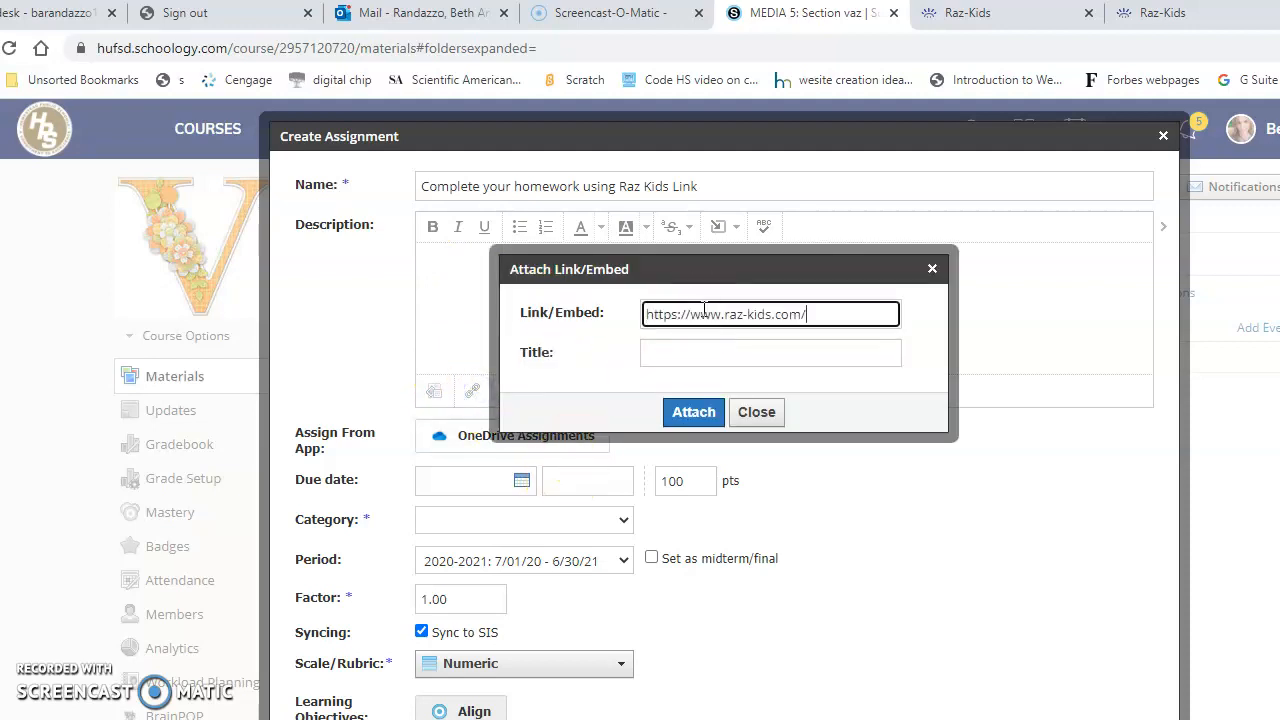
{"action": "left_click", "coordinate": [704, 316]}
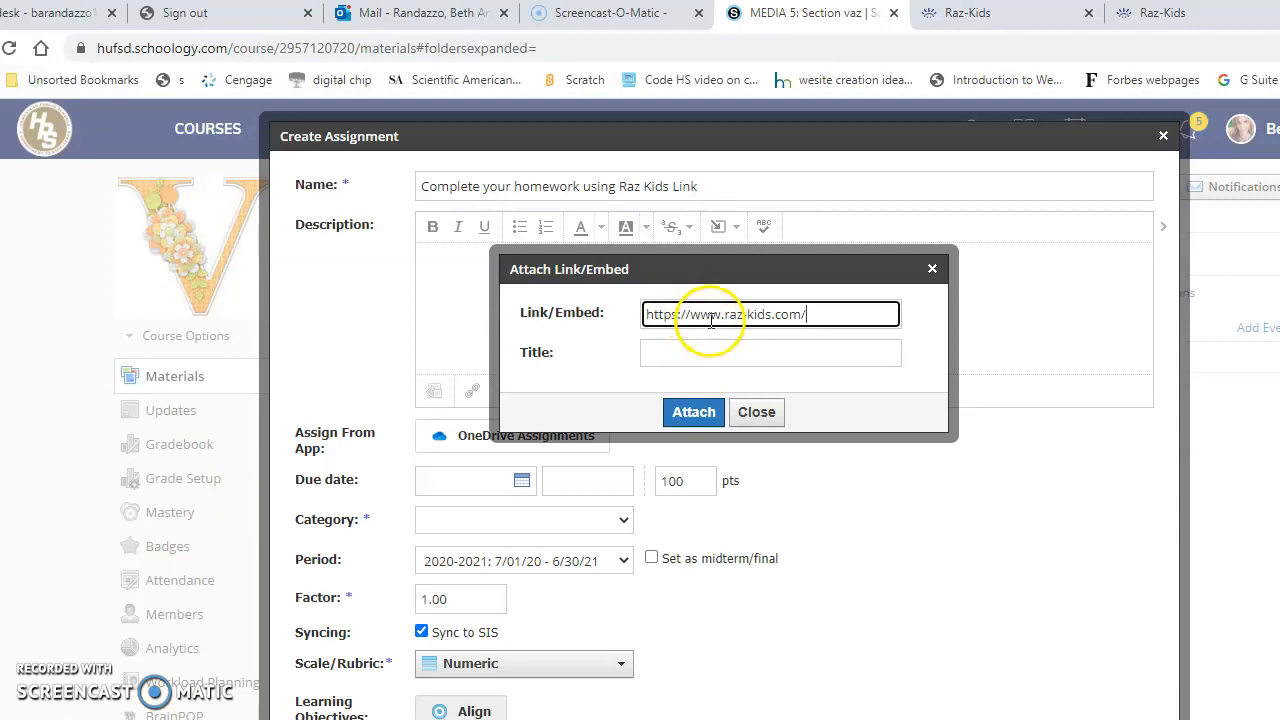
{"action": "left_click", "coordinate": [697, 352]}
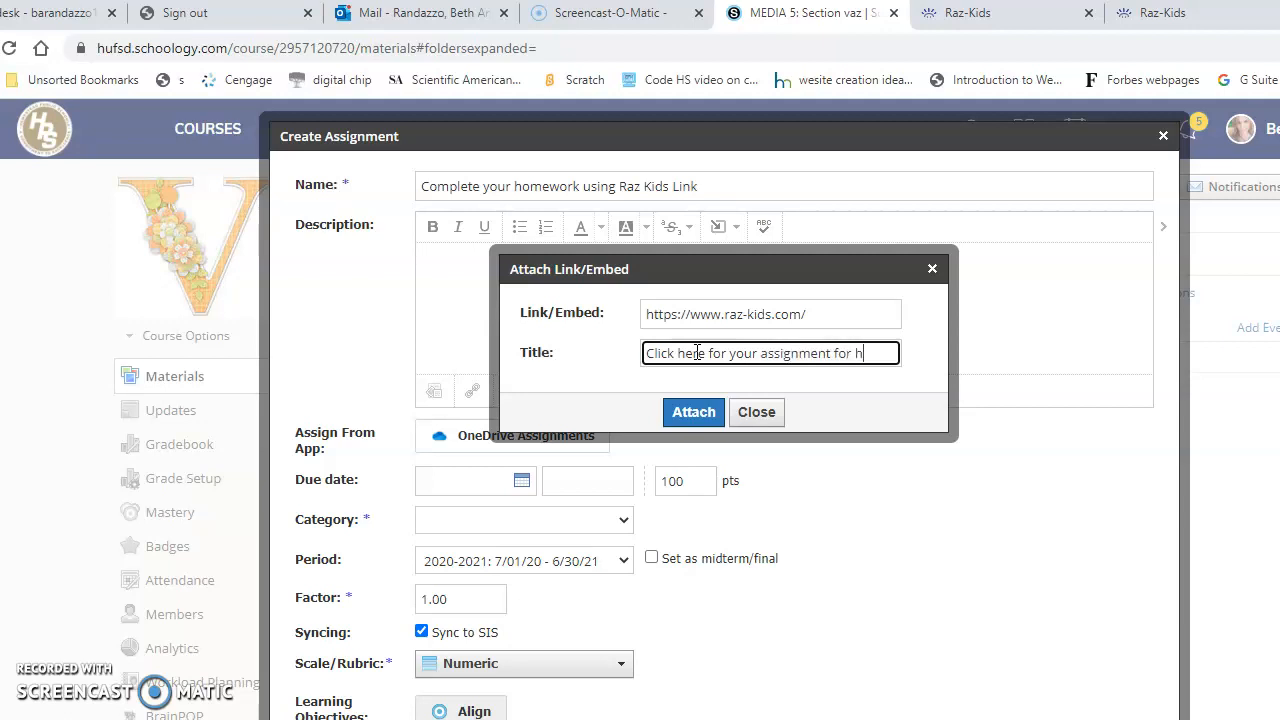
{"action": "left_click", "coordinate": [693, 412]}
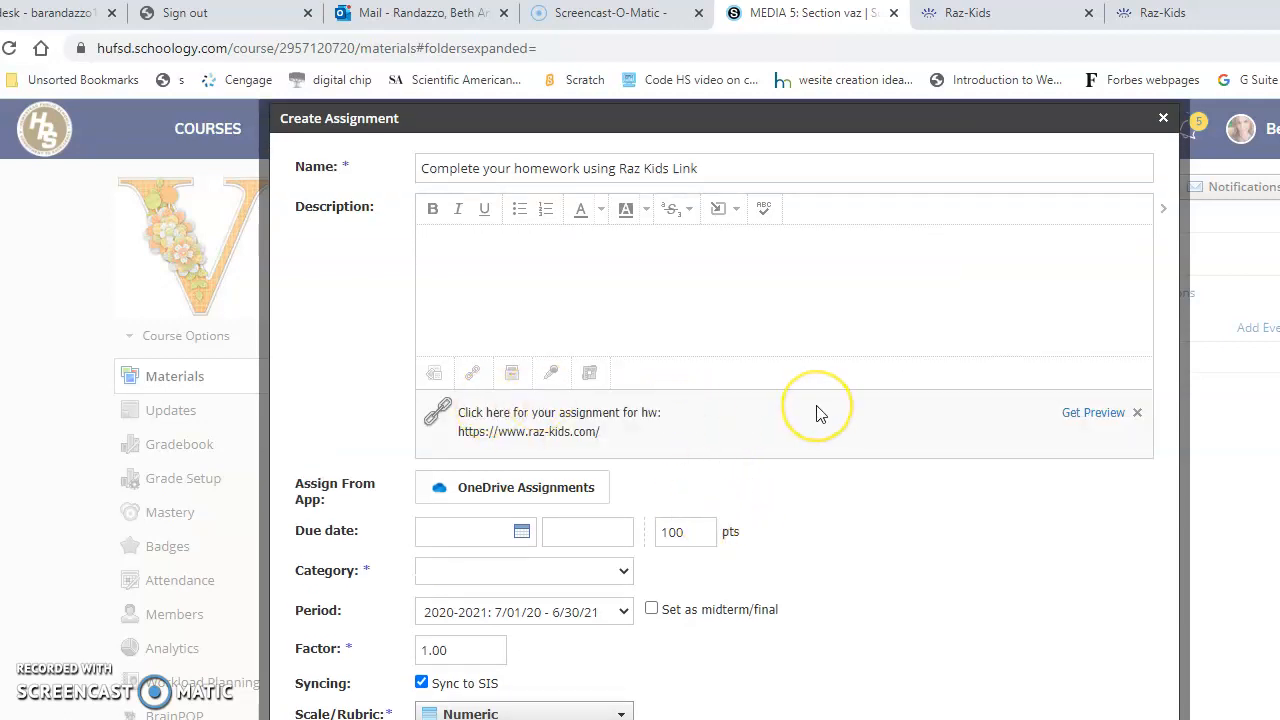
- Set the assignment's category to (Ungraded)
{"action": "scroll", "coordinate": [800, 457], "scroll_direction": "down", "scroll_amount": 1}
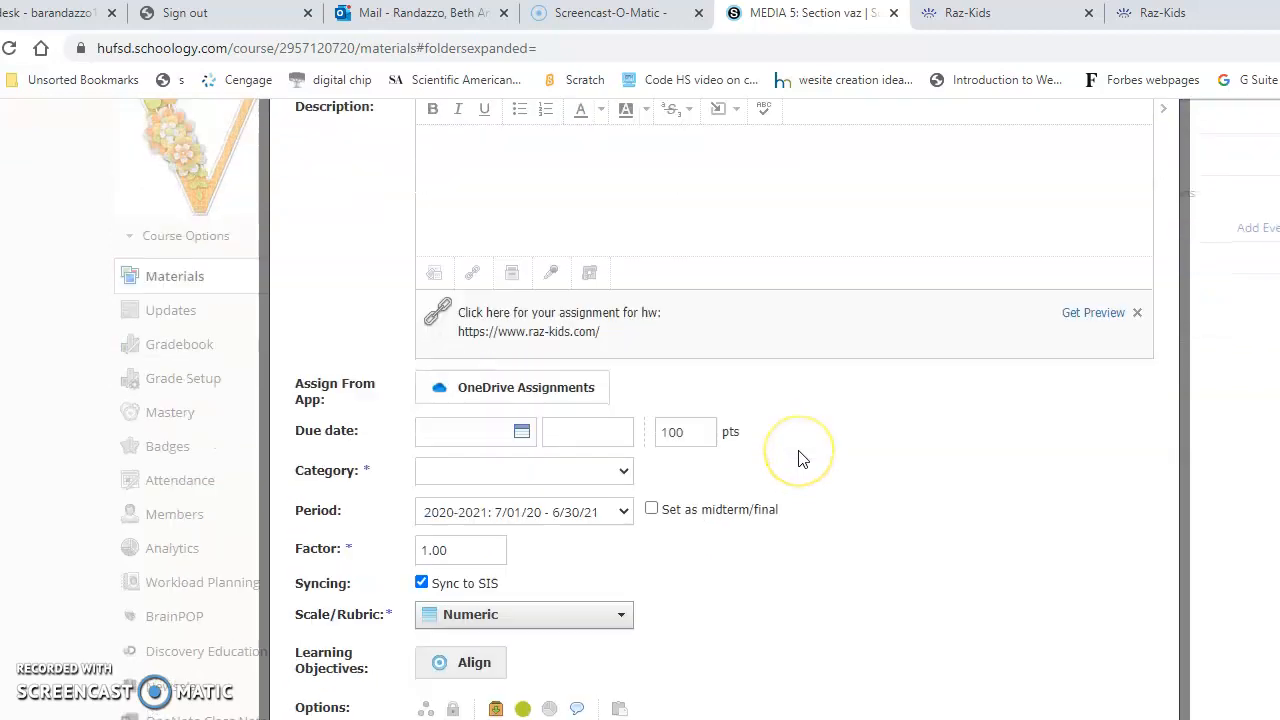
{"action": "left_click", "coordinate": [551, 129]}
{"action": "left_click", "coordinate": [504, 162]}
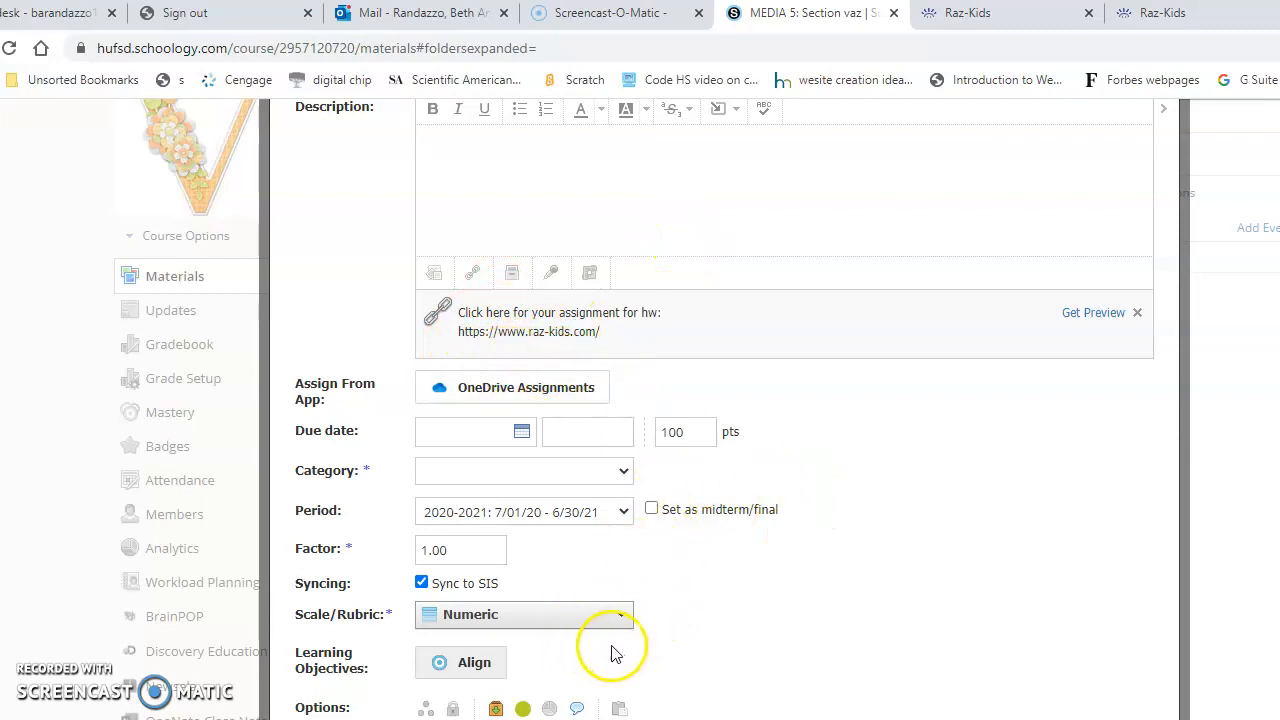
{"action": "left_click", "coordinate": [478, 432]}
{"action": "left_click", "coordinate": [865, 405]}
{"action": "left_click", "coordinate": [463, 469]}
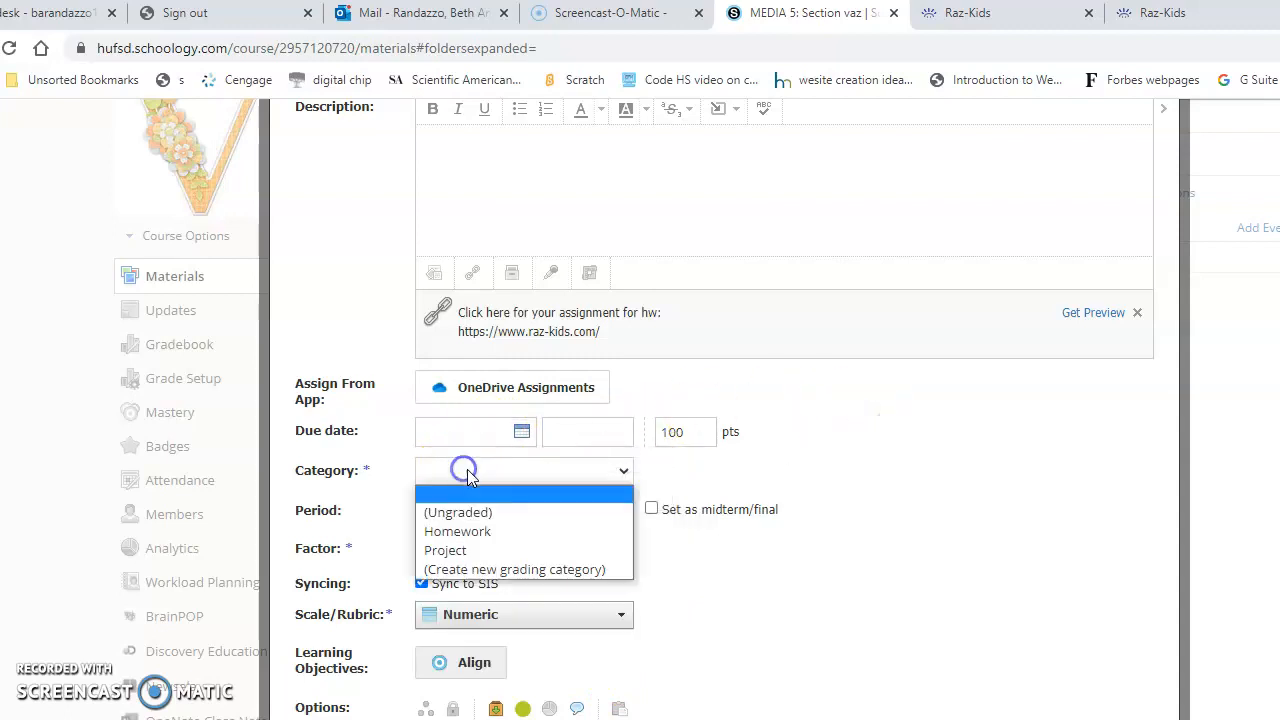
{"action": "left_click", "coordinate": [500, 514]}
{"action": "scroll", "coordinate": [583, 509], "scroll_direction": "up", "scroll_amount": 1}
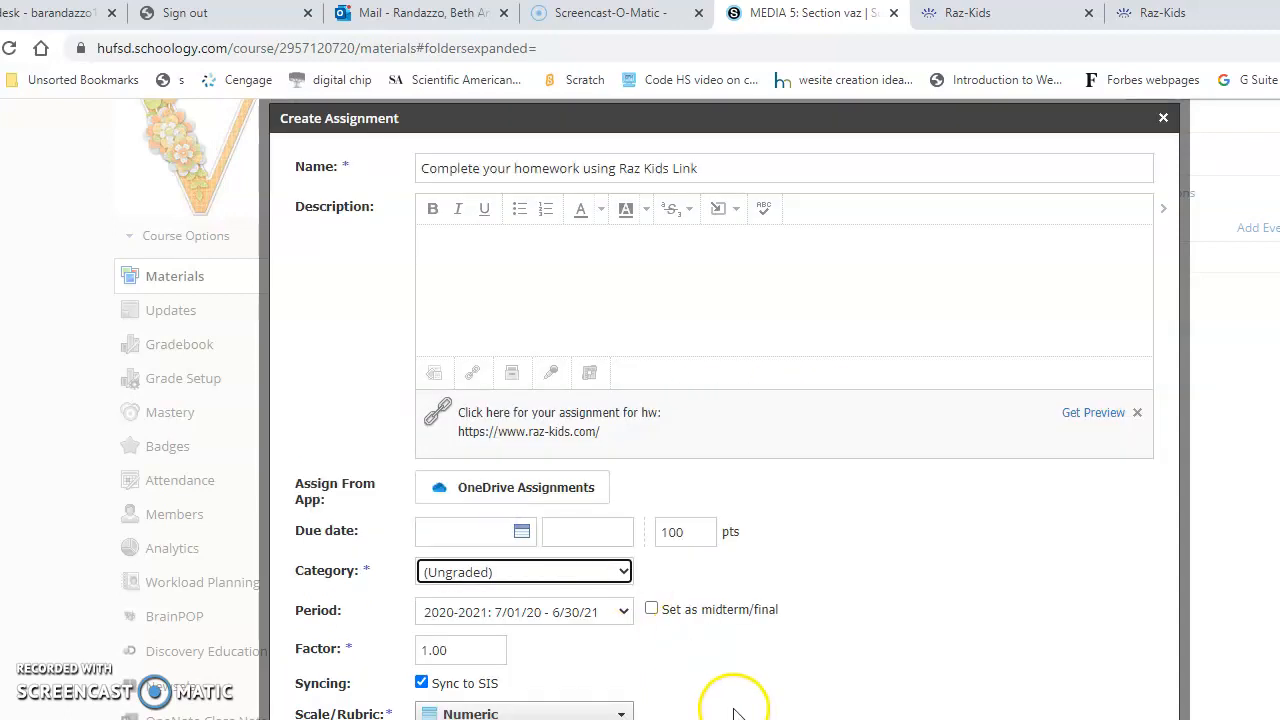
- Set the assignment's category to Homework and create the assignment
{"action": "scroll", "coordinate": [720, 680], "scroll_direction": "down", "scroll_amount": 3}
{"action": "left_click", "coordinate": [560, 289]}
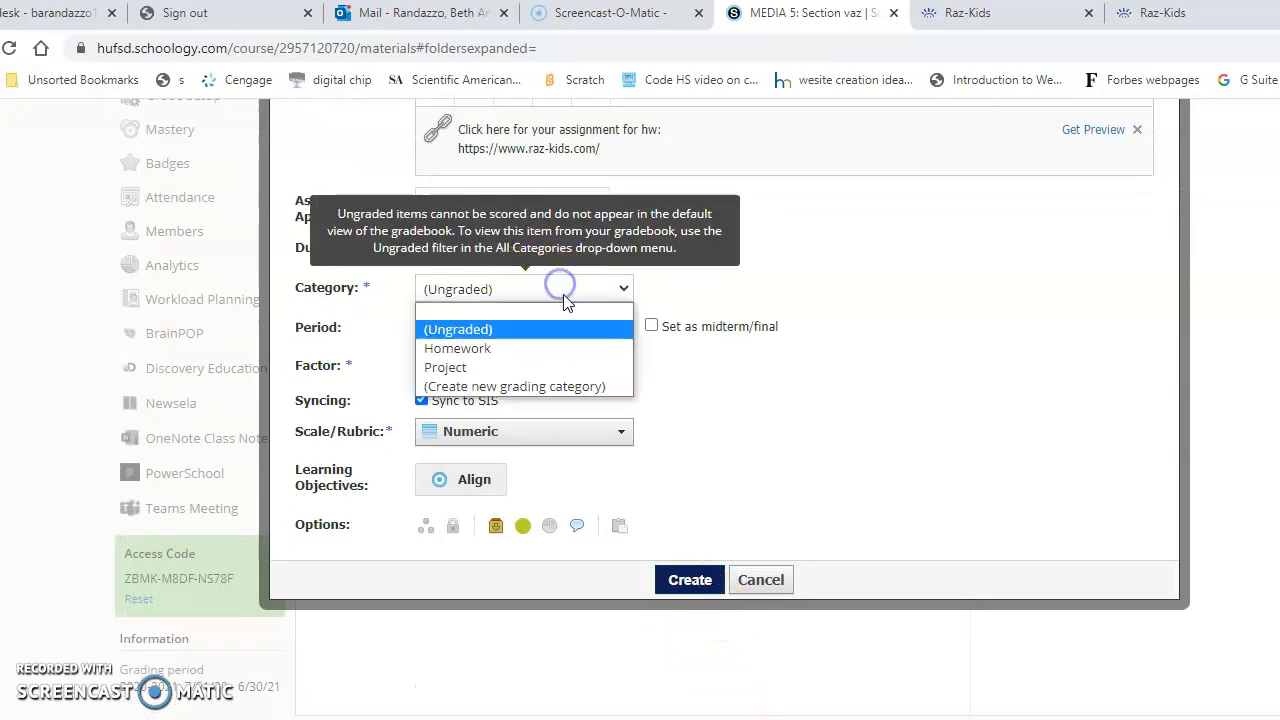
{"action": "left_click", "coordinate": [543, 346]}
{"action": "scroll", "coordinate": [583, 402], "scroll_direction": "up", "scroll_amount": 3}
{"action": "scroll", "coordinate": [686, 594], "scroll_direction": "down", "scroll_amount": 1}
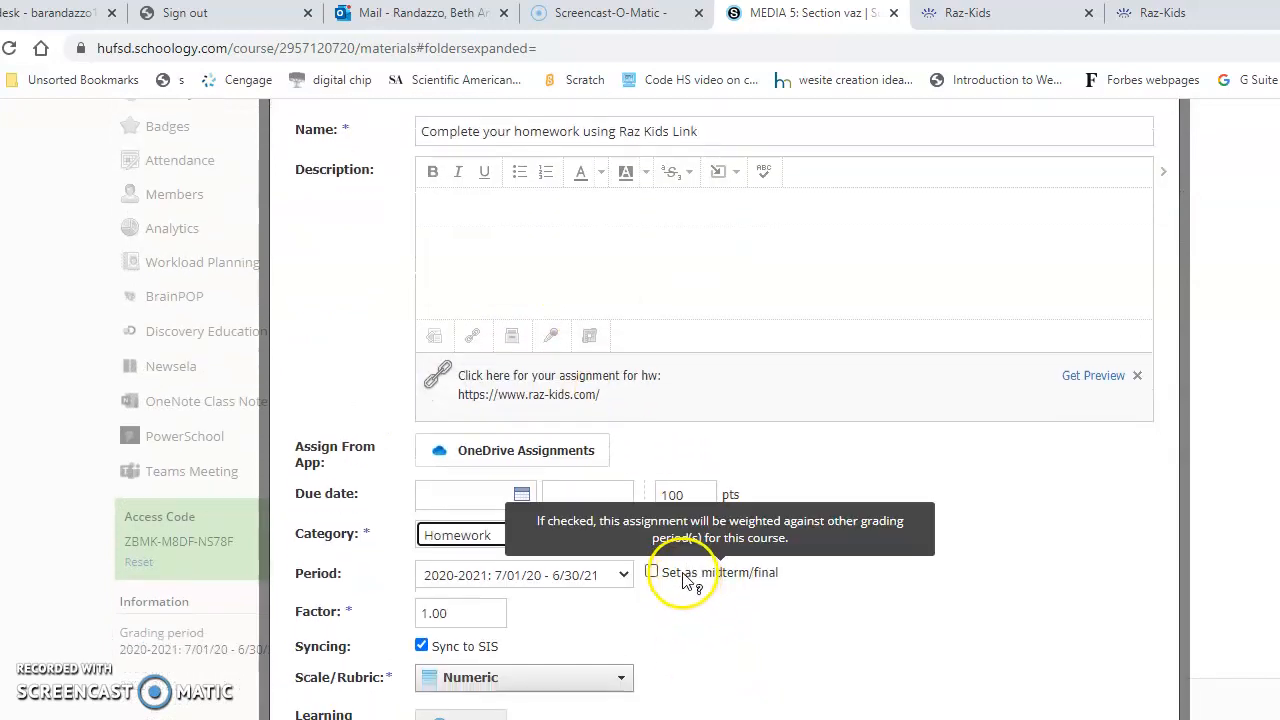
{"action": "left_click", "coordinate": [690, 717]}
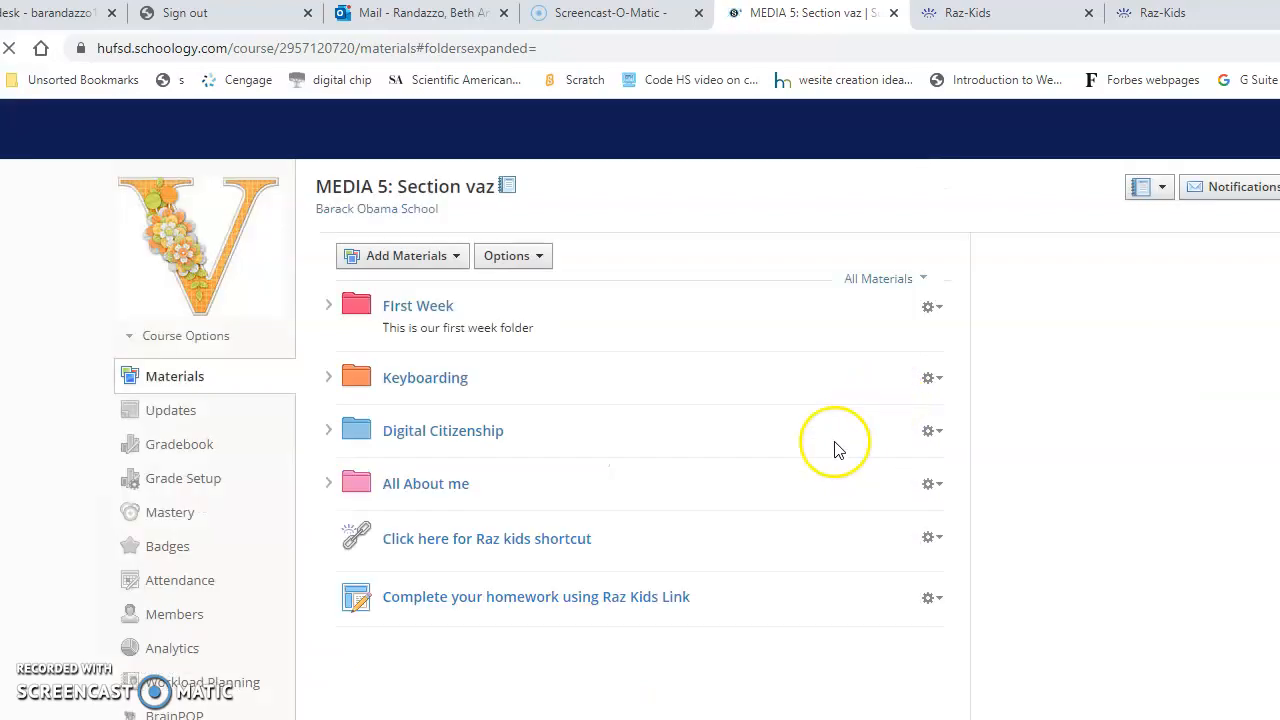
- Test the "Click here for your assignment for hw" link in the new homework assignment, and return to the assignment page
{"action": "left_click", "coordinate": [531, 550]}
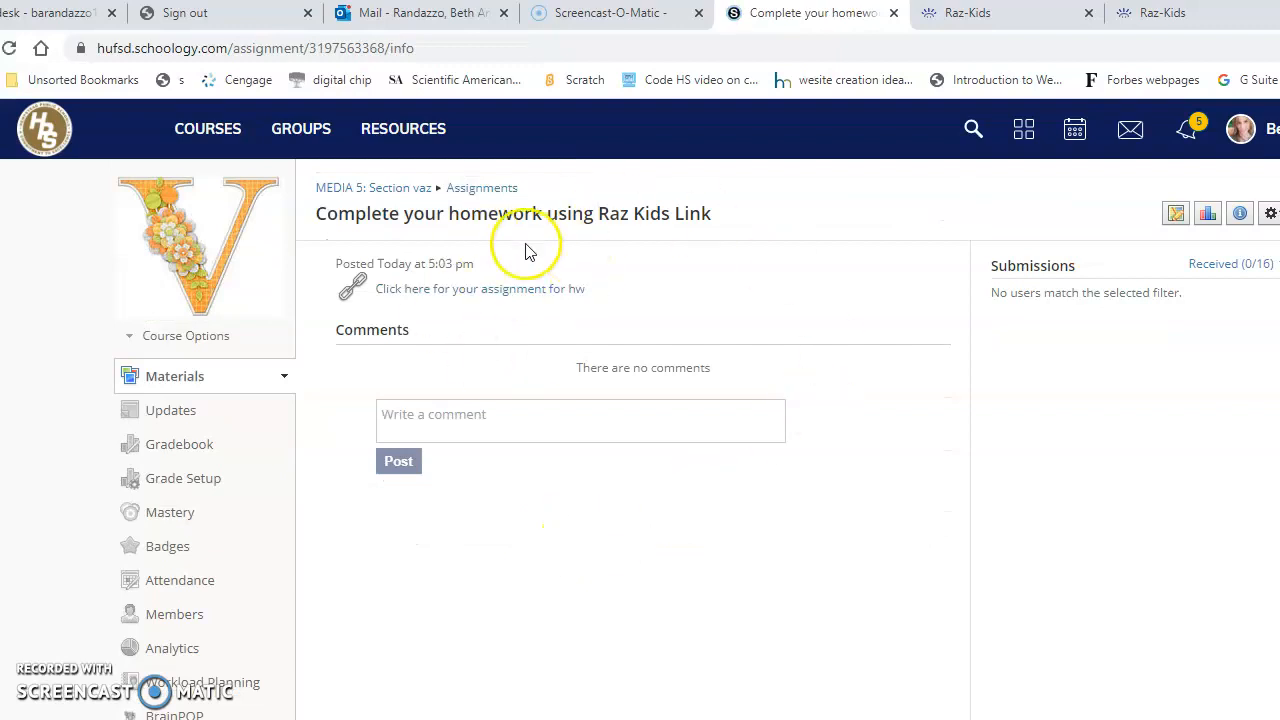
{"action": "left_click", "coordinate": [494, 290]}
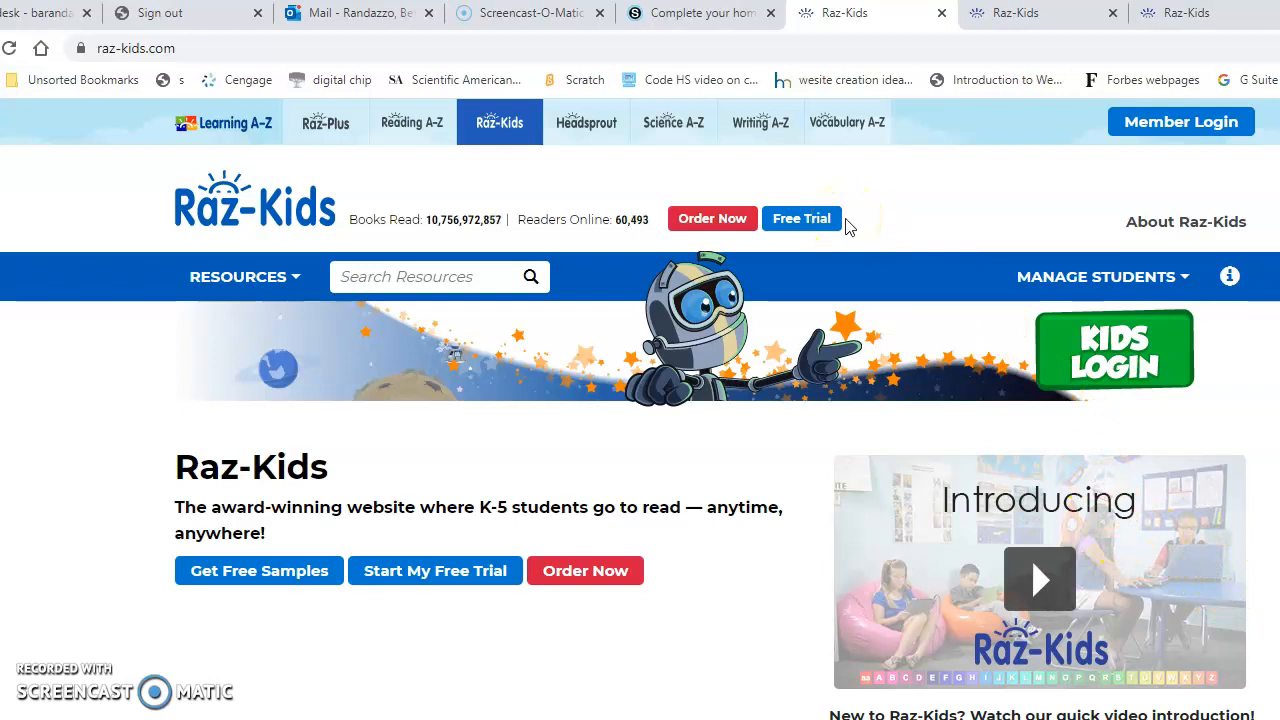
{"action": "left_click", "coordinate": [706, 14]}
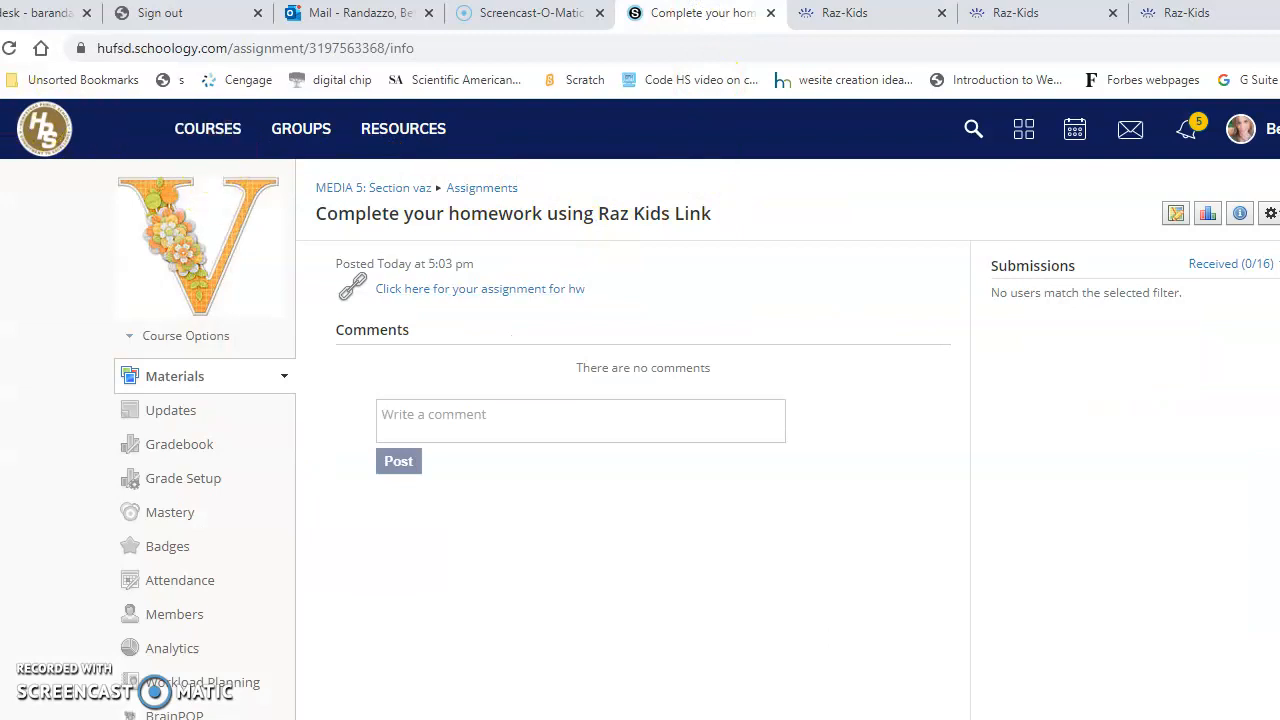
- Return to the MEDIA 5: Section vaz course materials and start a new page titled "Homework"
{"action": "left_click", "coordinate": [372, 188]}
{"action": "left_click", "coordinate": [459, 200]}
{"action": "left_click", "coordinate": [431, 408]}
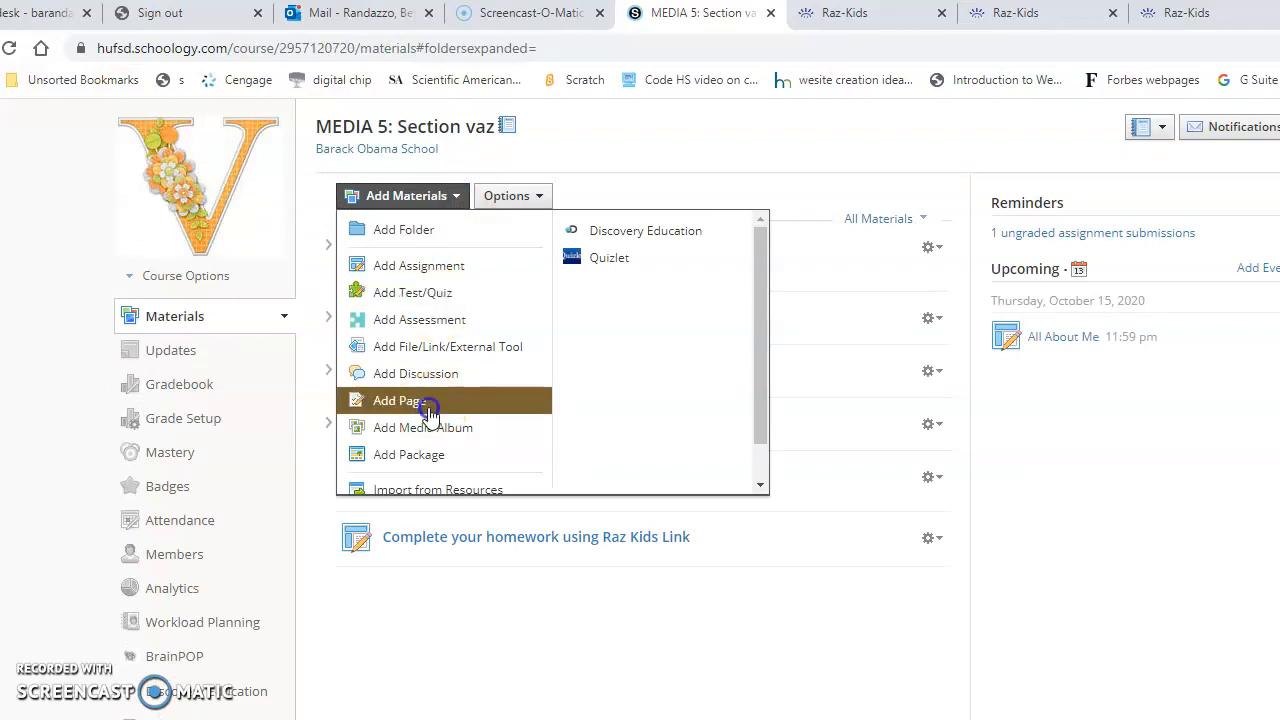
{"action": "left_click", "coordinate": [431, 410]}
{"action": "left_click", "coordinate": [467, 200]}
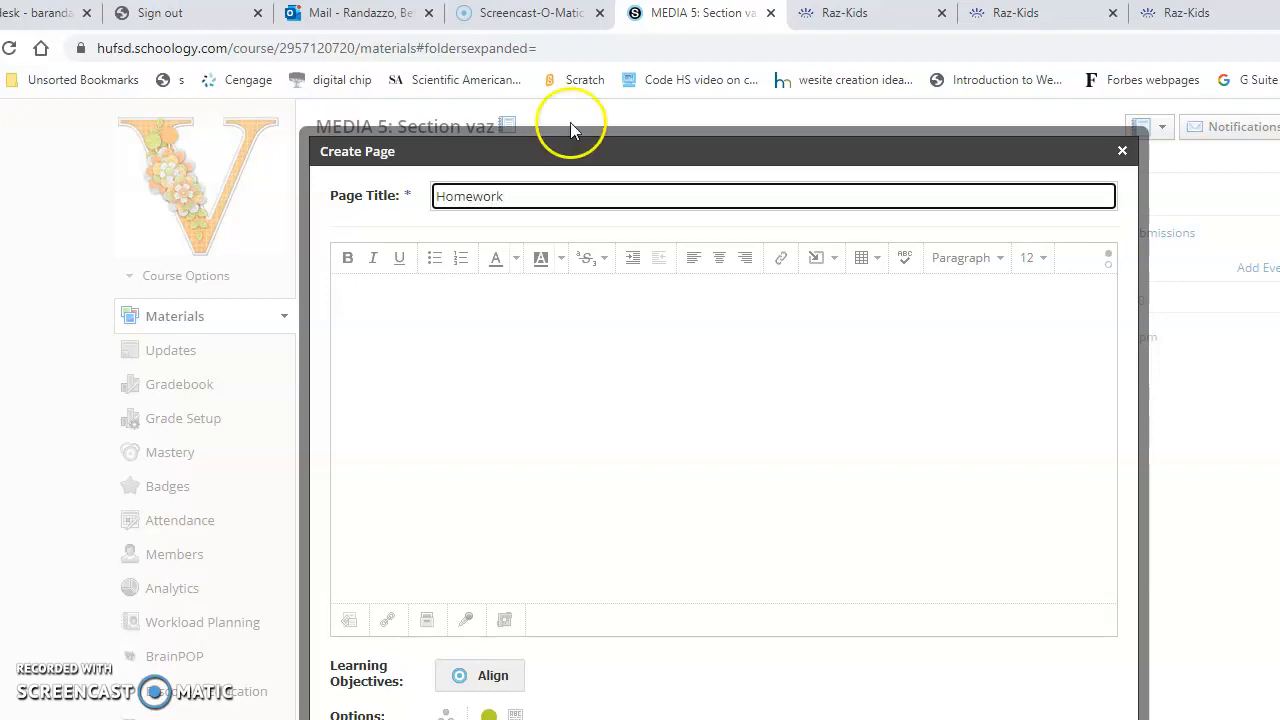
- Open the image/media upload dialog for the body of the Homework page
{"action": "left_click", "coordinate": [429, 311]}
{"action": "left_click", "coordinate": [584, 370]}
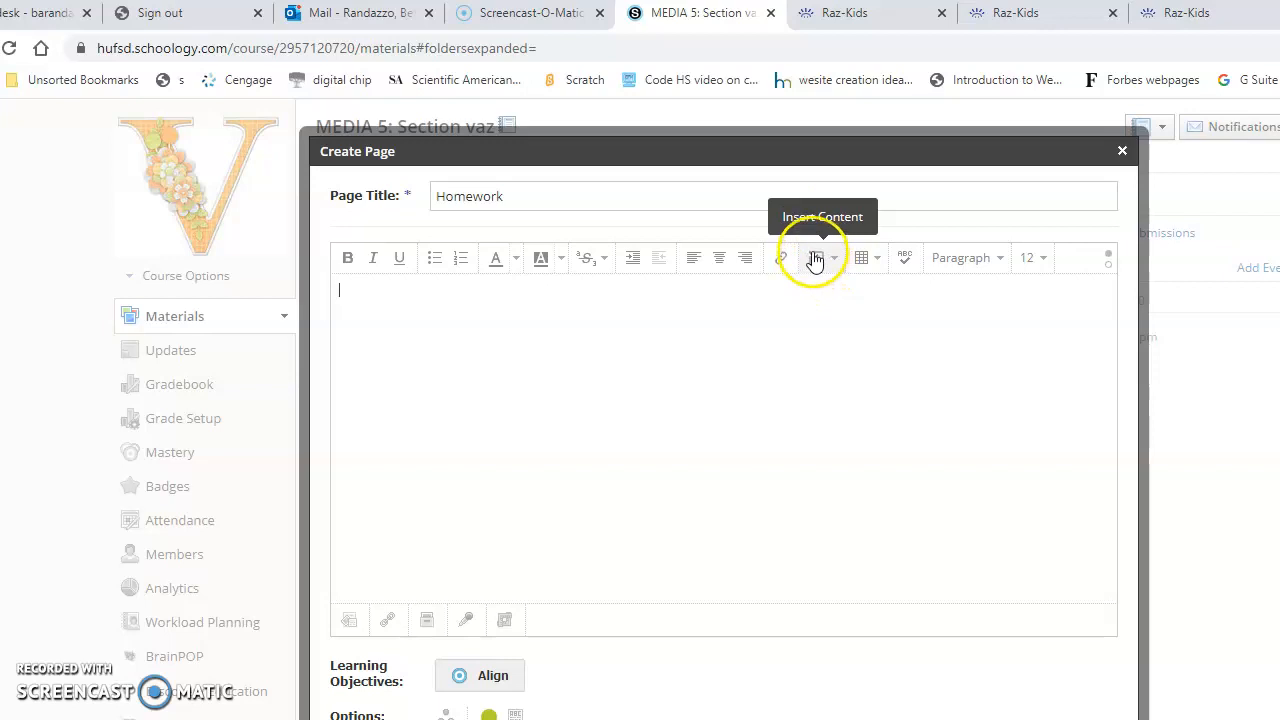
{"action": "left_click", "coordinate": [820, 258]}
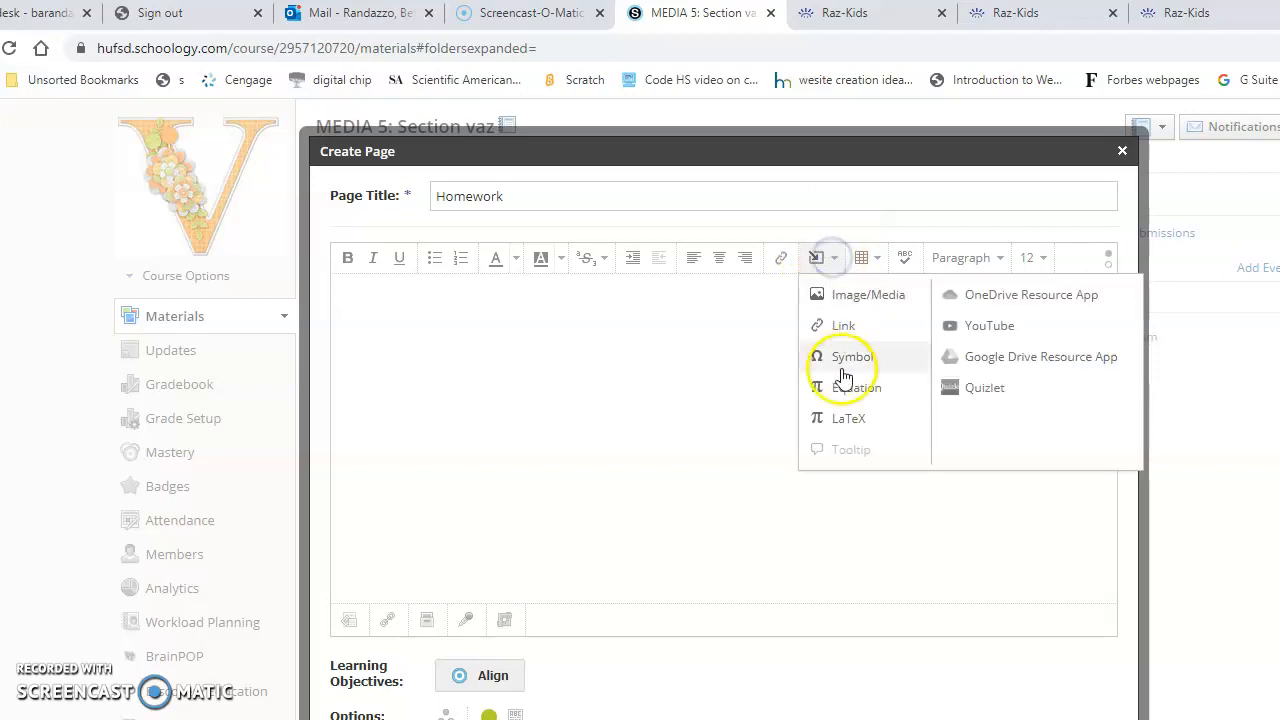
{"action": "left_click", "coordinate": [860, 300]}
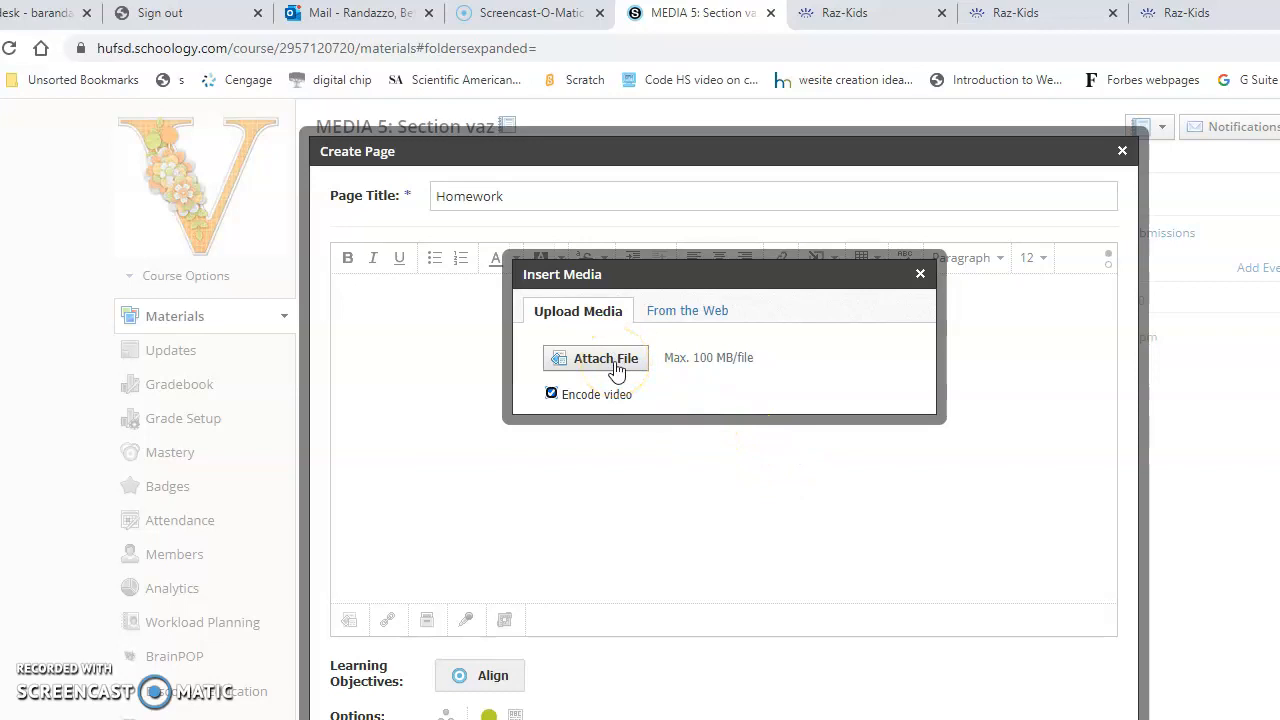
- Switch to the Raz-Kids site and capture its robot banner with the Snipping Tool
{"action": "left_click", "coordinate": [1178, 14]}
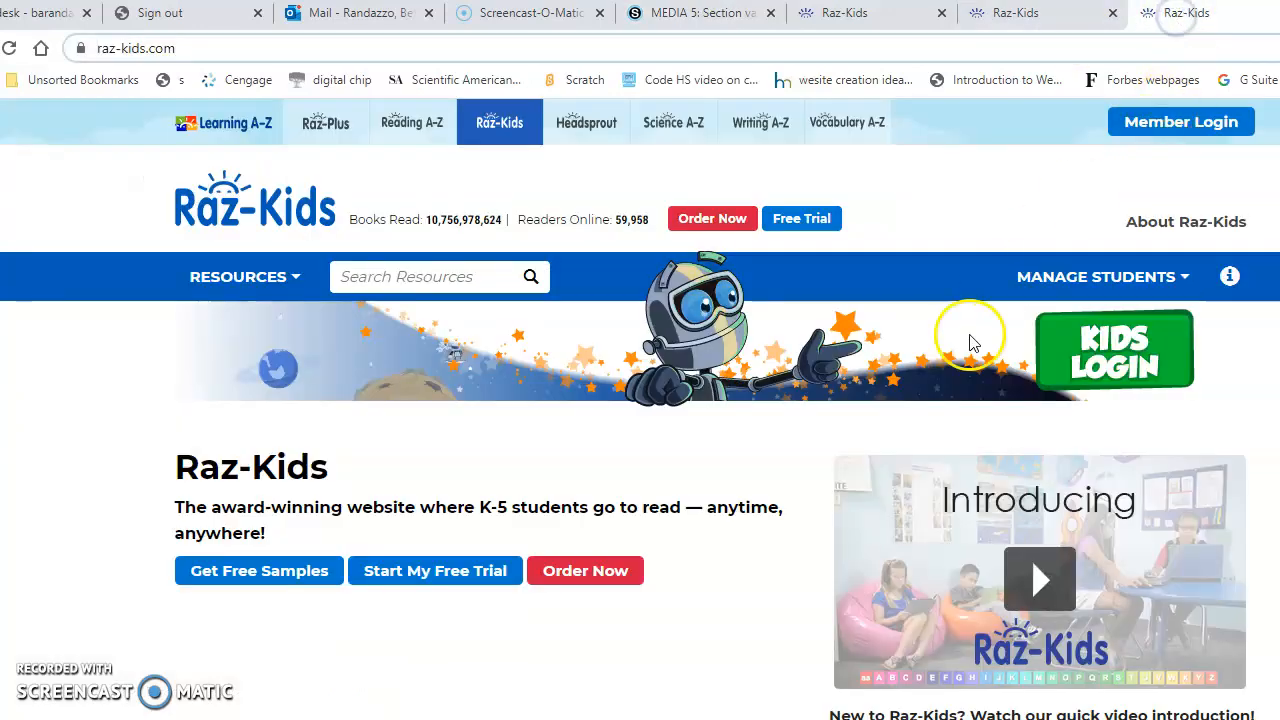
{"action": "left_click", "coordinate": [750, 719]}
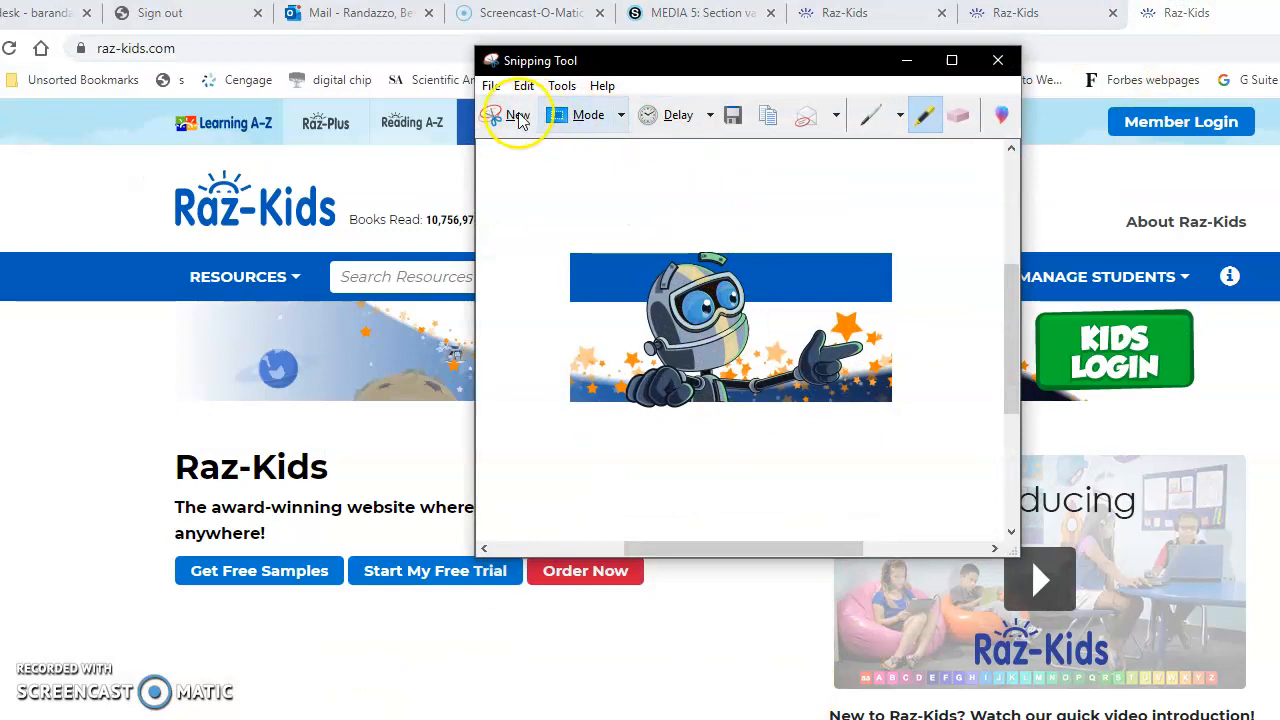
{"action": "left_click", "coordinate": [518, 117]}
{"action": "left_click_drag", "start_coordinate": [520, 222], "coordinate": [952, 476]}
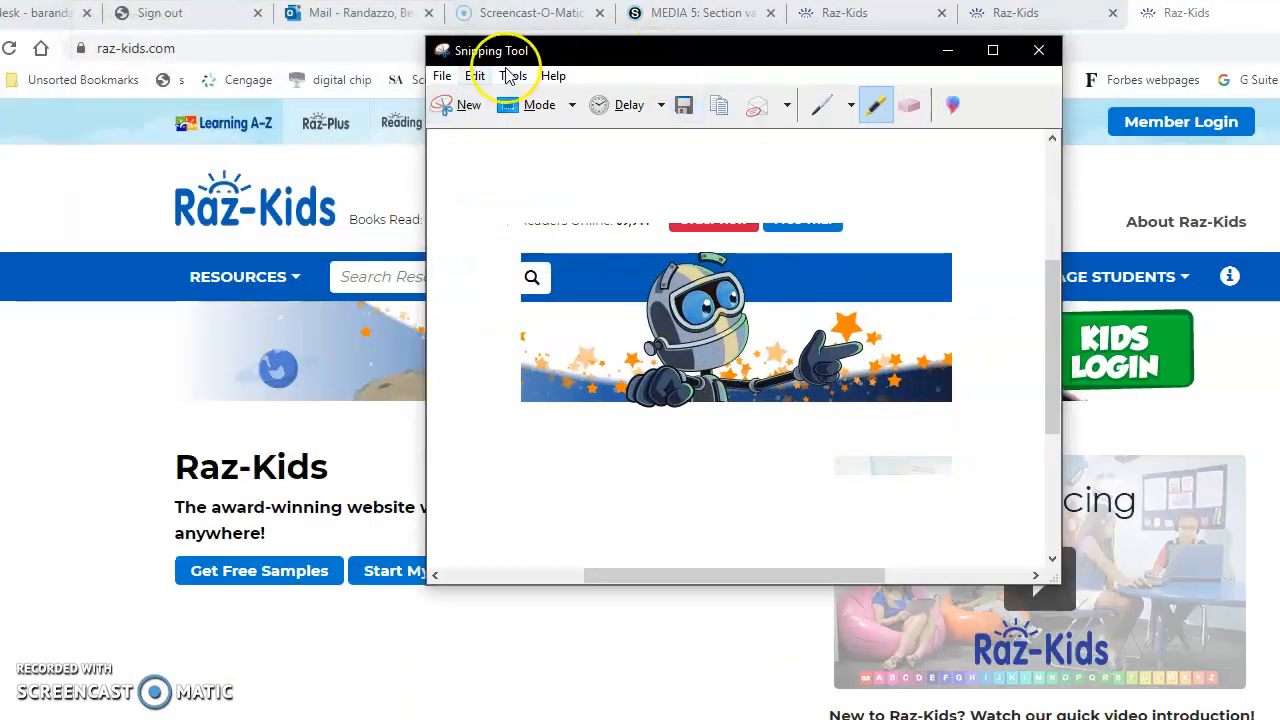
- Start saving the robot snip as a PNG in the Pictures folder, cancel the save, and minimize the Snipping Tool
{"action": "left_click", "coordinate": [442, 76]}
{"action": "left_click", "coordinate": [471, 128]}
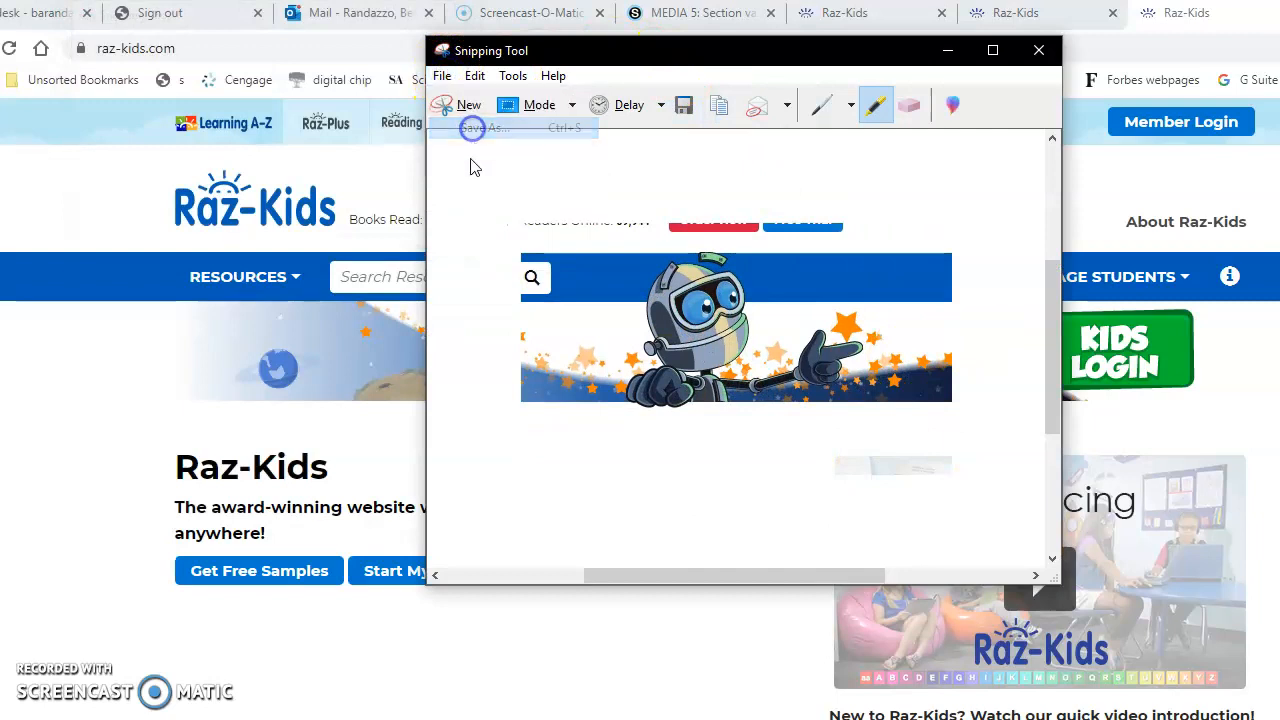
{"action": "left_click", "coordinate": [509, 379]}
{"action": "left_click", "coordinate": [652, 428]}
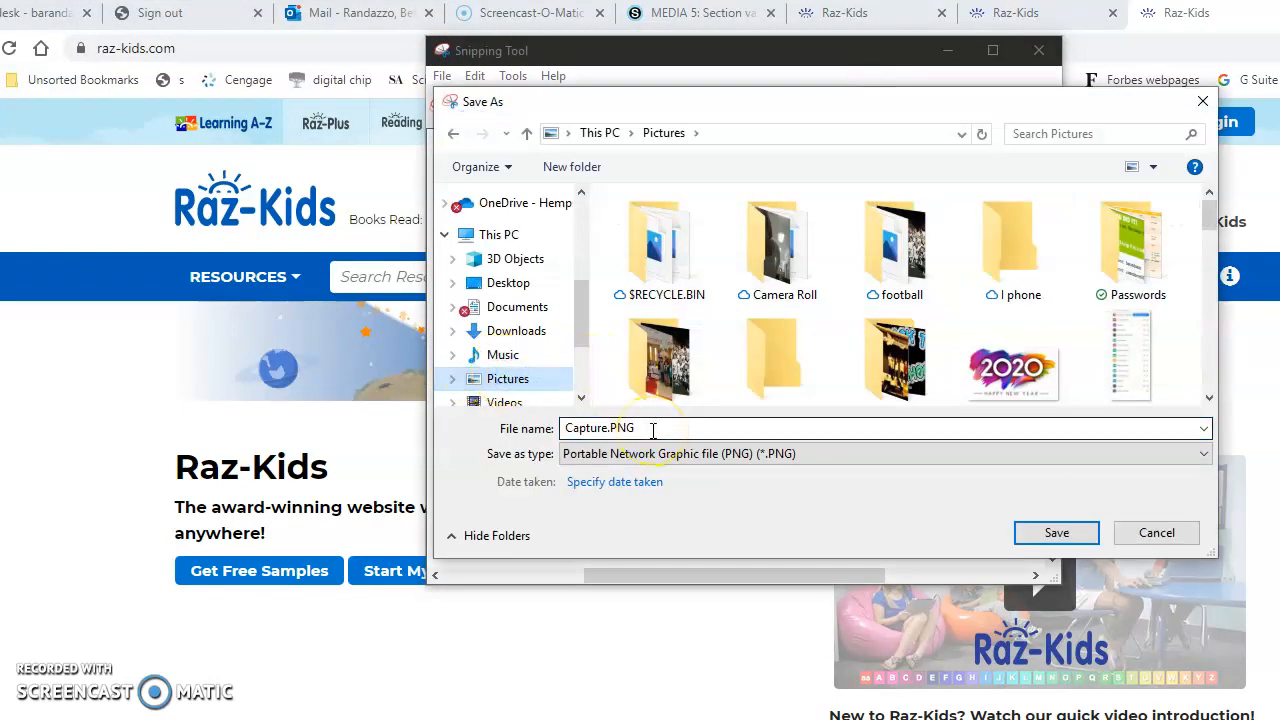
{"action": "left_click", "coordinate": [1157, 532]}
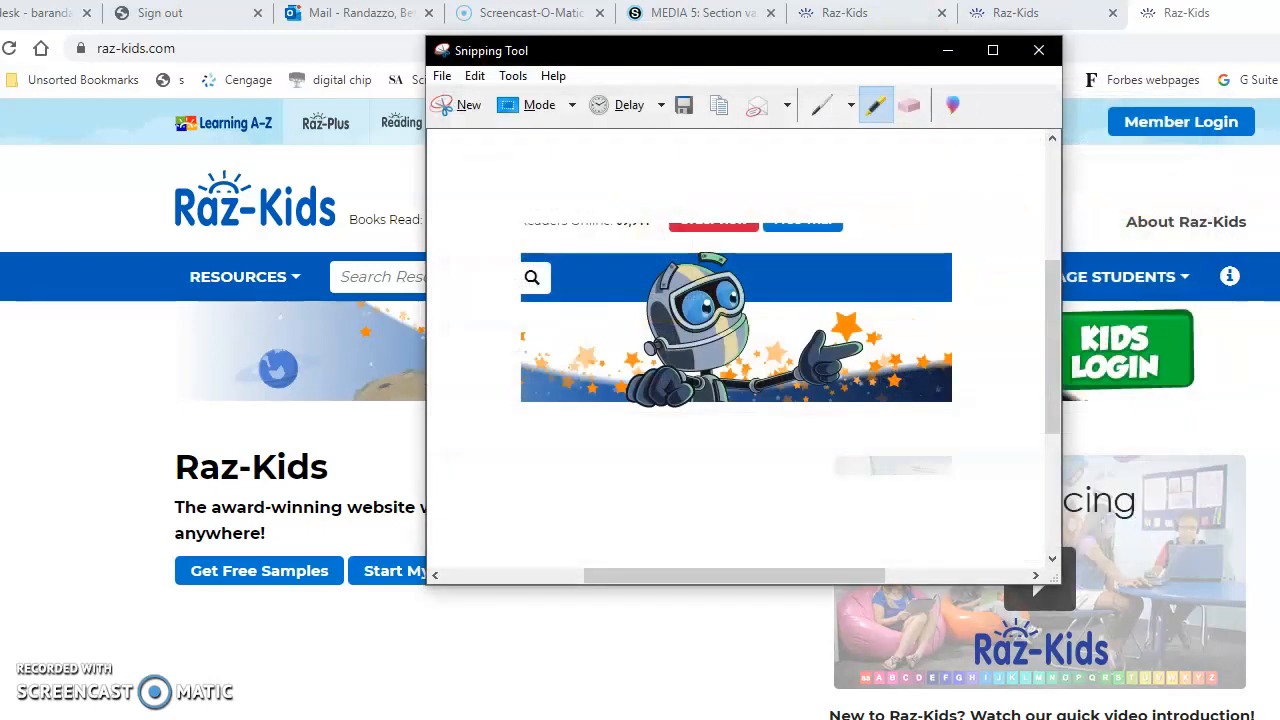
{"action": "left_click", "coordinate": [948, 52]}
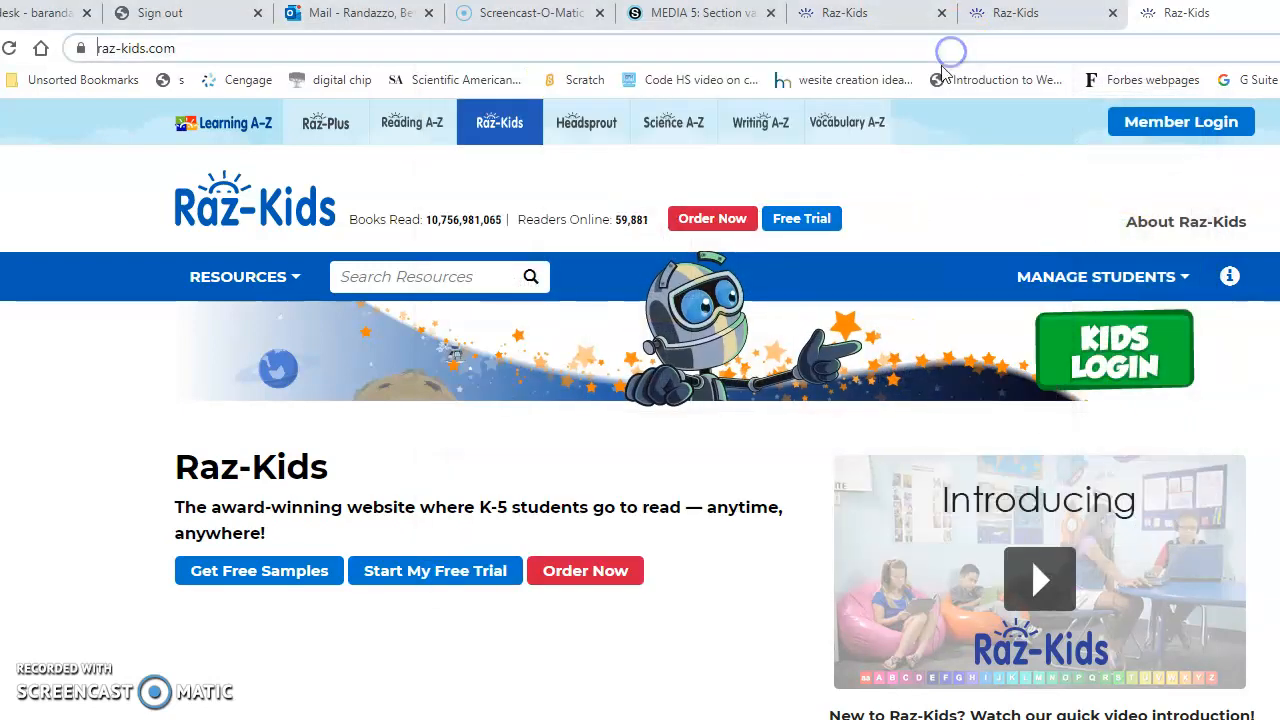
- Back in the Schoology page, upload raz robot.PNG from the Pictures folder into the body and center the image
{"action": "left_click", "coordinate": [672, 15]}
{"action": "left_click", "coordinate": [610, 364]}
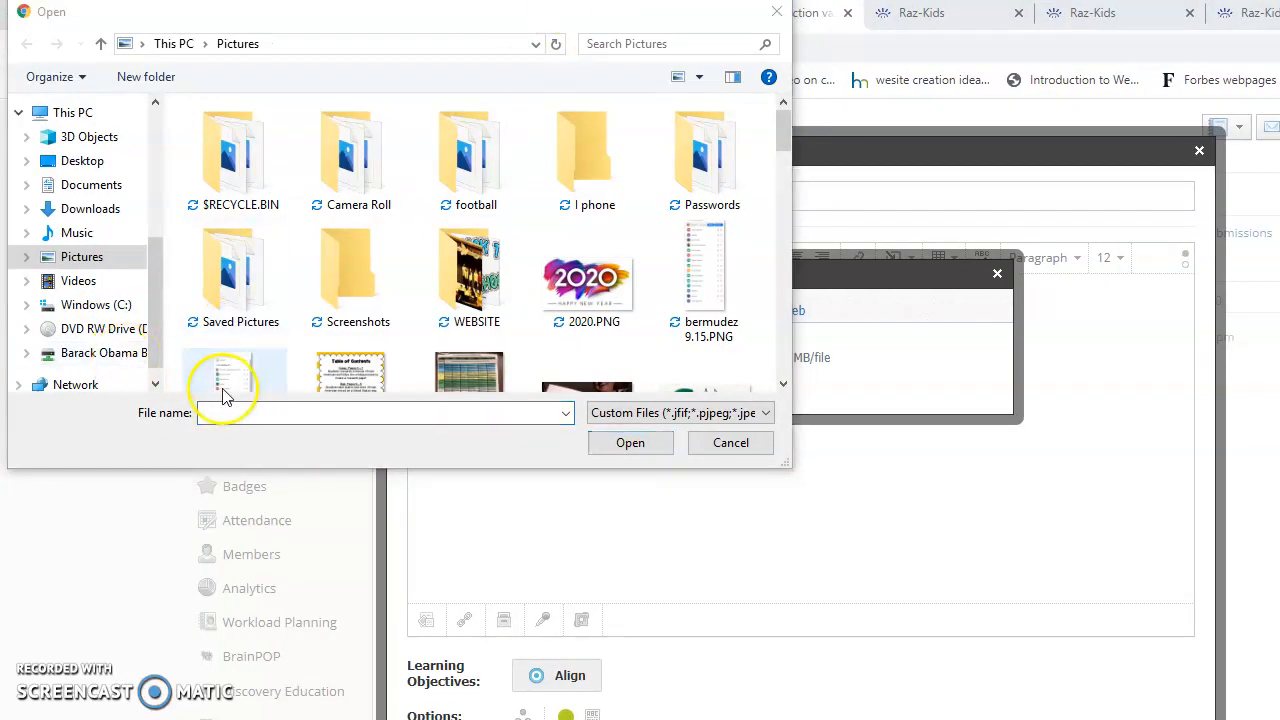
{"action": "left_click", "coordinate": [150, 417]}
{"action": "type", "text": "raz"}
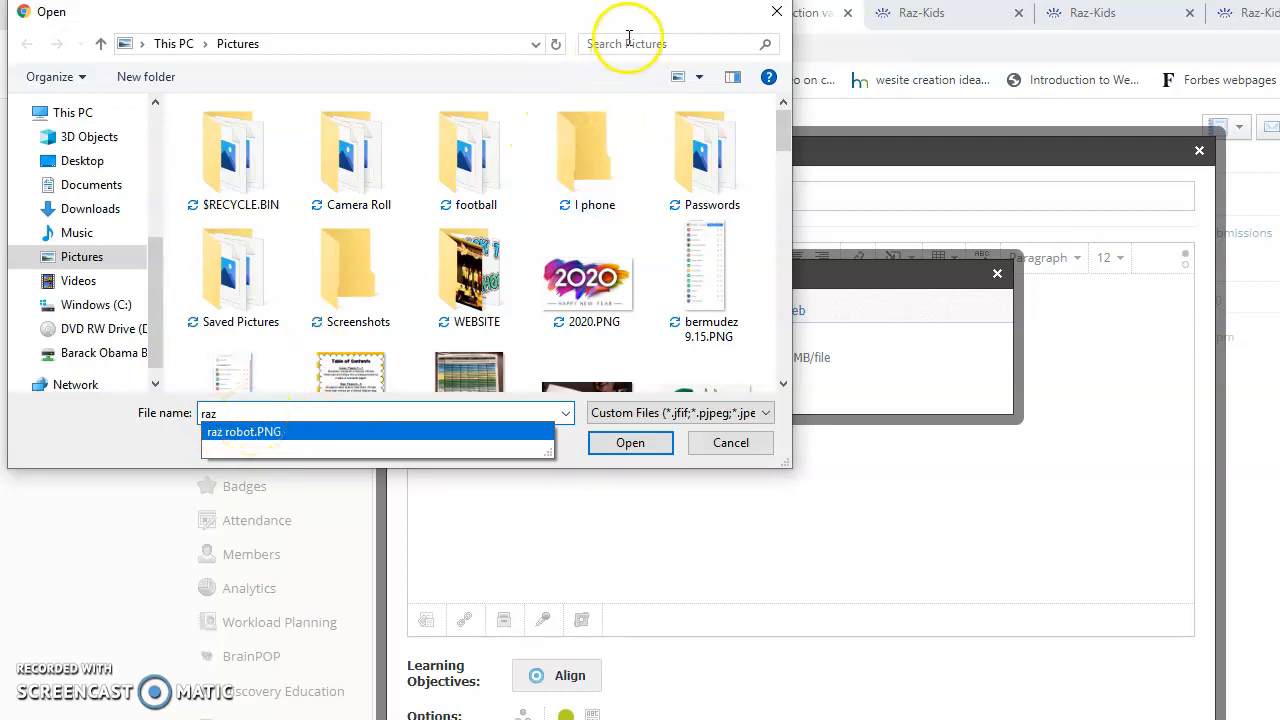
{"action": "mouse_move", "coordinate": [783, 131]}
{"action": "left_mouse_down"}
{"action": "mouse_move", "coordinate": [780, 247]}
{"action": "mouse_move", "coordinate": [791, 108]}
{"action": "left_mouse_up"}
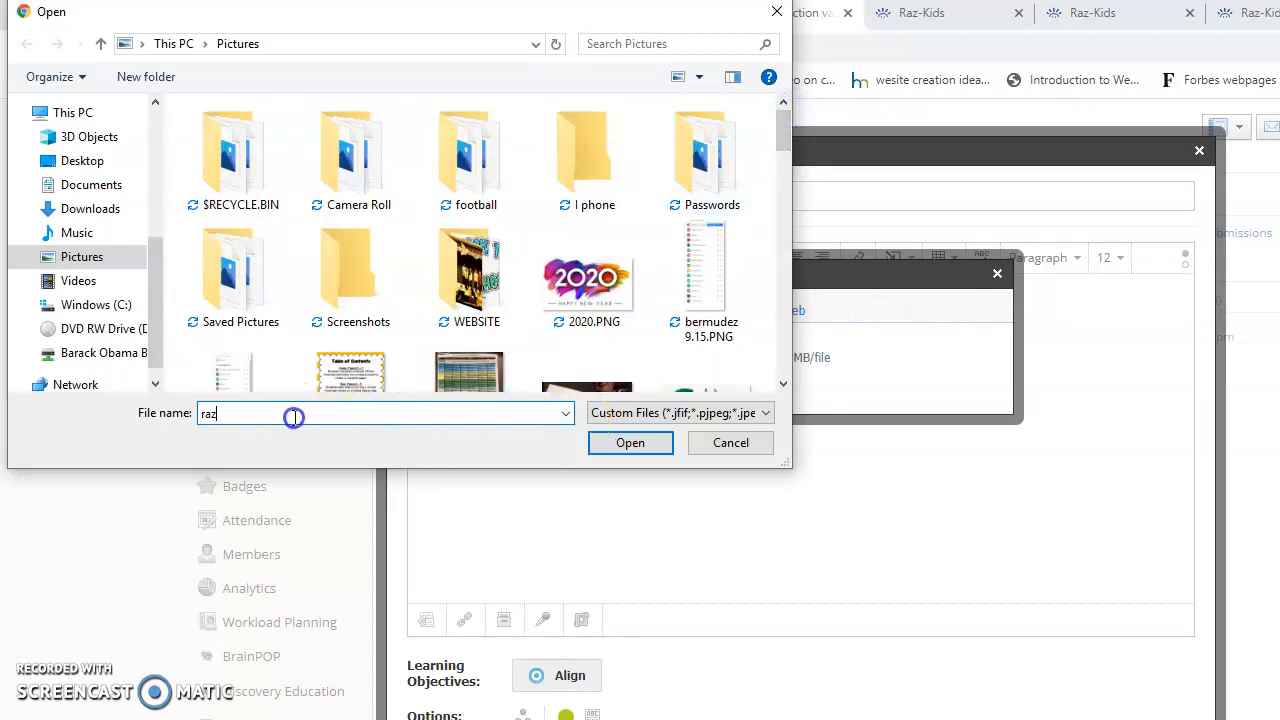
{"action": "type", "text": "ro"}
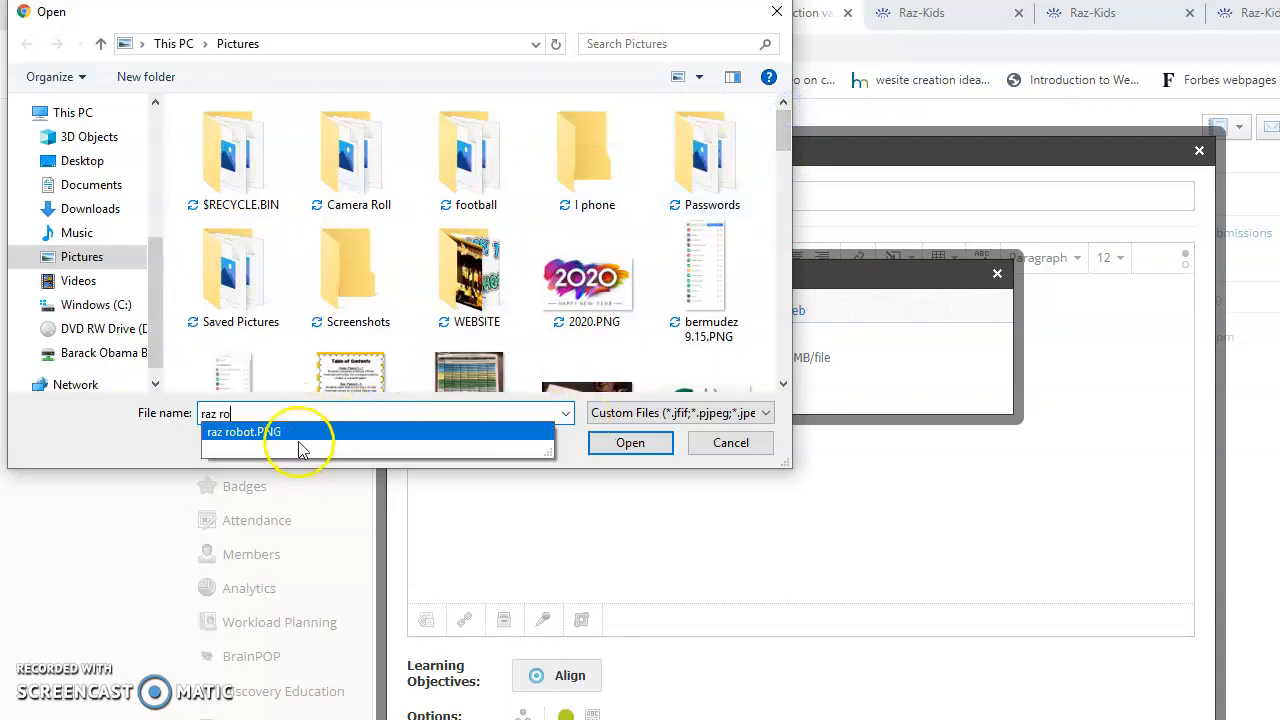
{"action": "left_click", "coordinate": [294, 430]}
{"action": "left_click", "coordinate": [629, 443]}
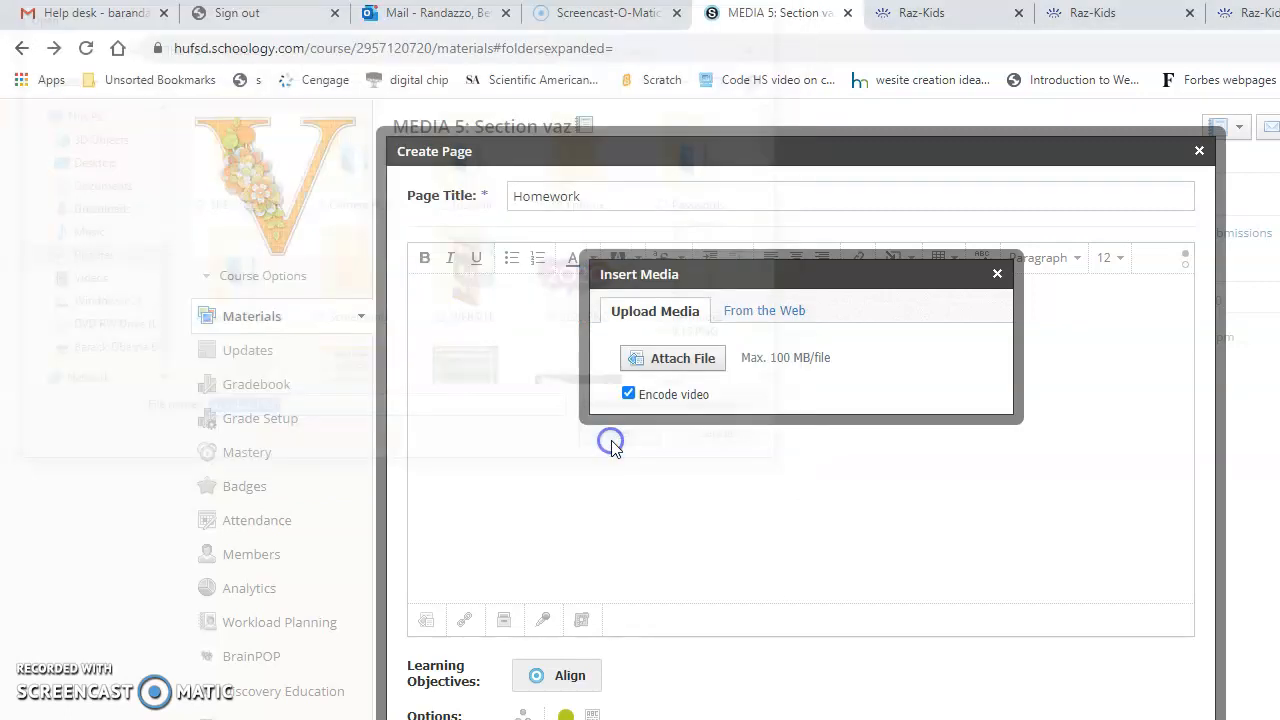
{"action": "left_click", "coordinate": [613, 440]}
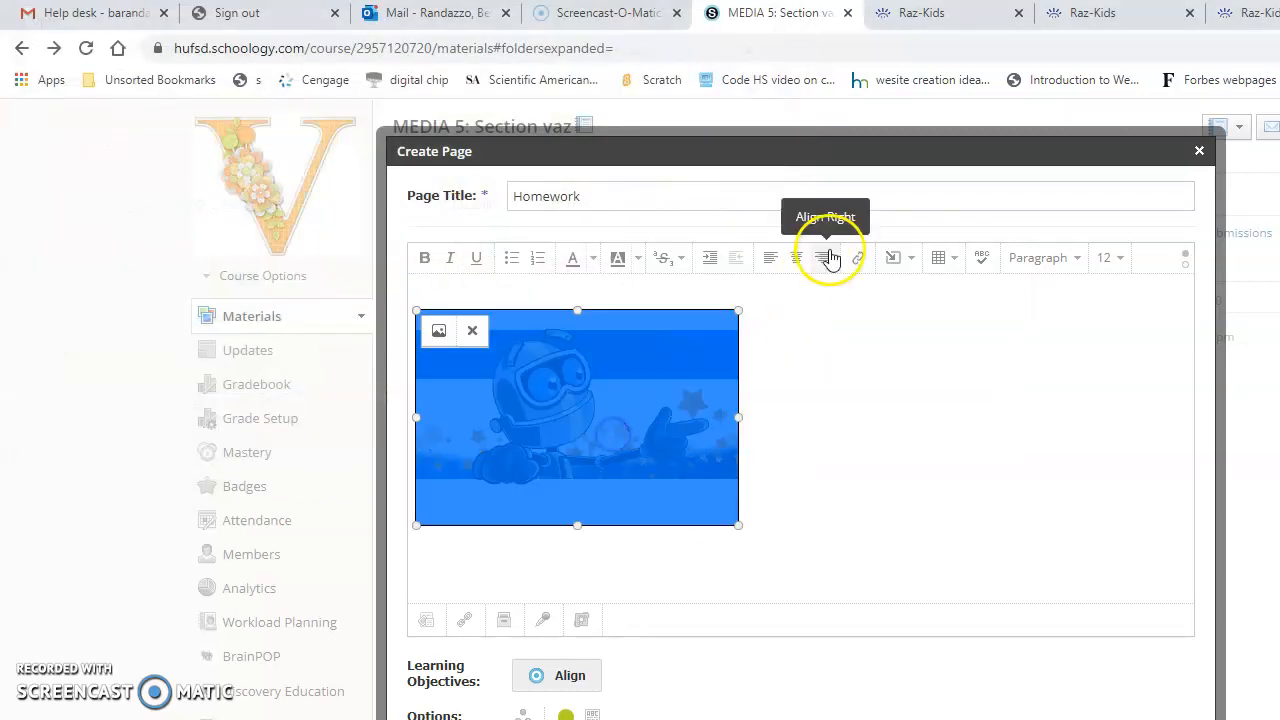
{"action": "left_click", "coordinate": [796, 257]}
{"action": "left_click", "coordinate": [843, 295]}
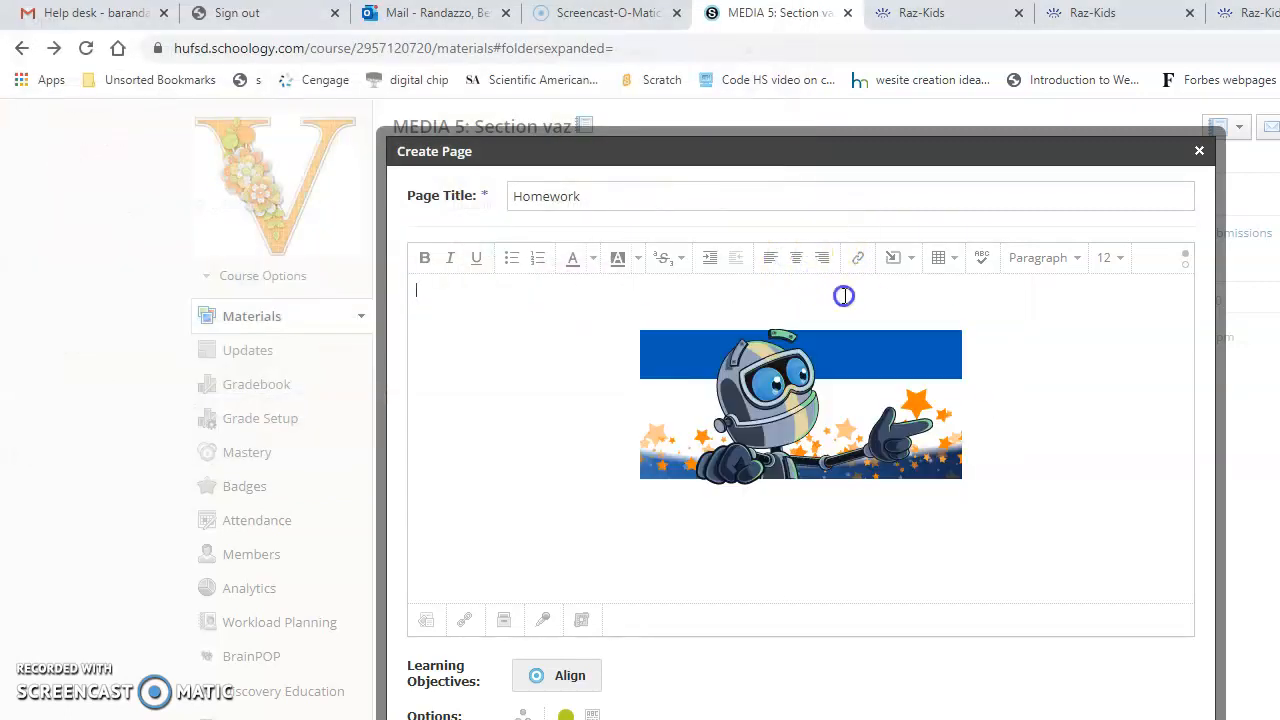
- Open the link dialog for the robot image in the Homework page, ready for a URL
{"action": "left_click", "coordinate": [817, 410]}
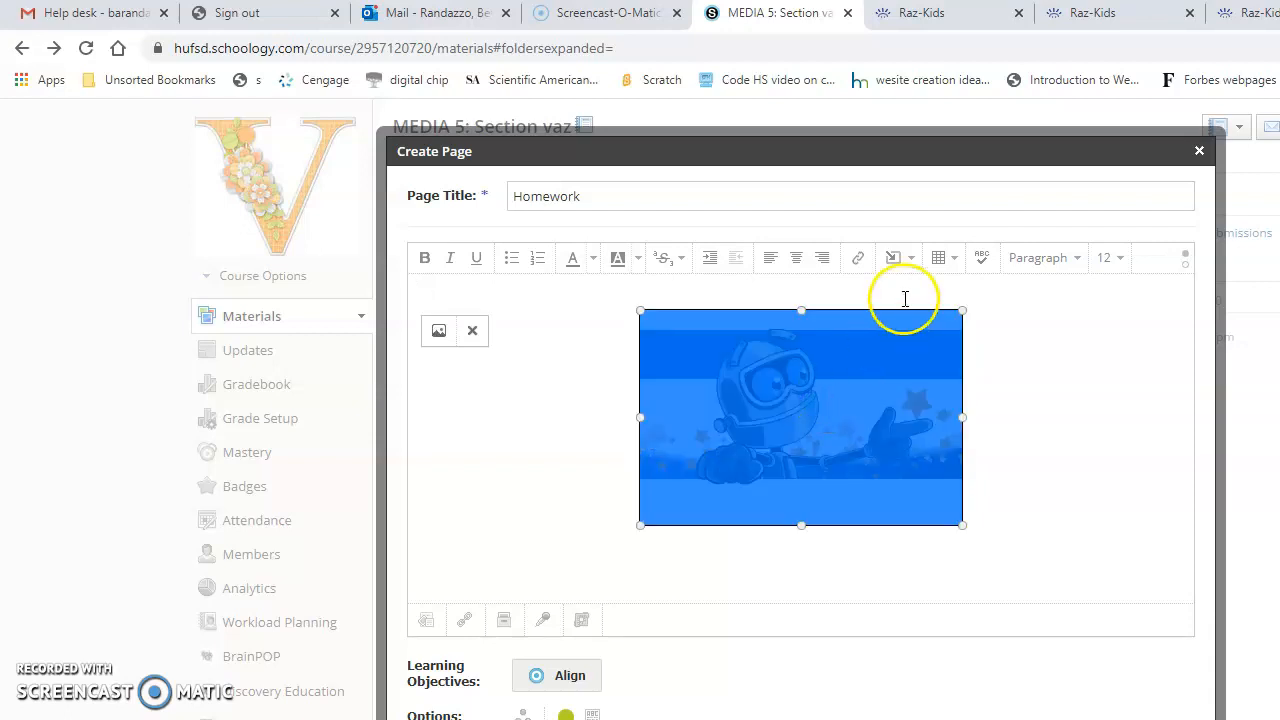
{"action": "left_click", "coordinate": [900, 260]}
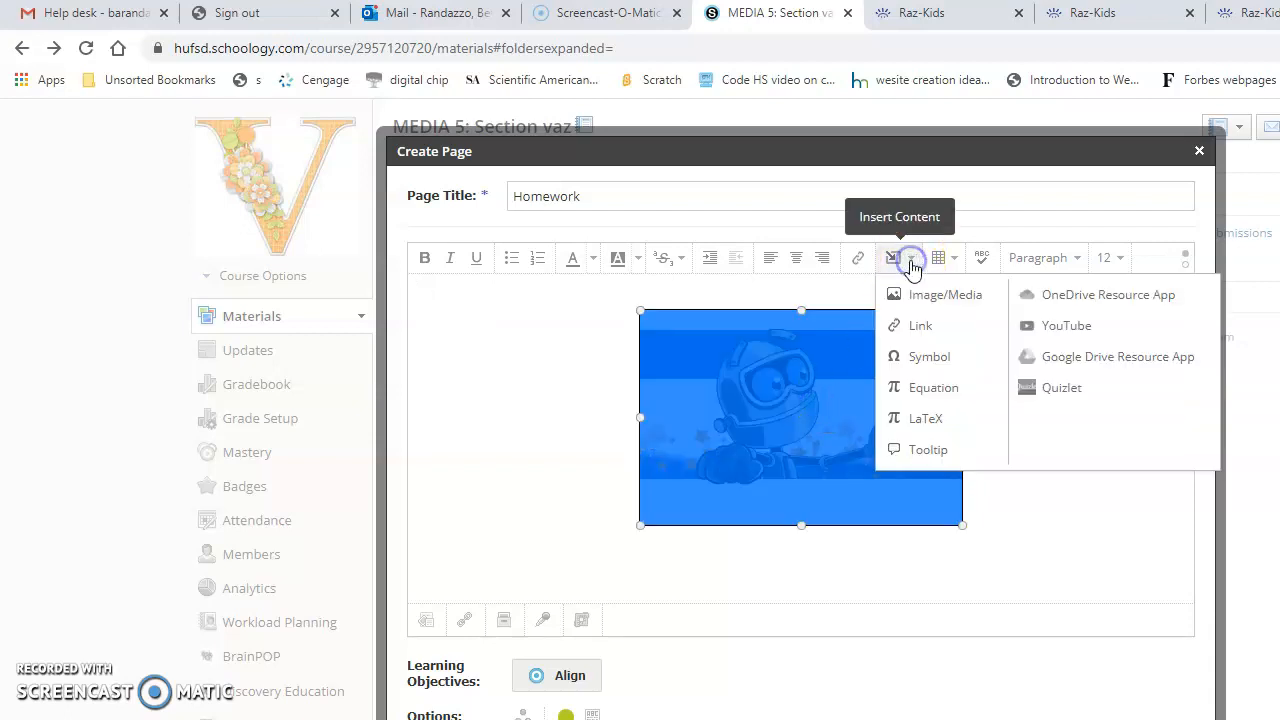
{"action": "left_click", "coordinate": [922, 328]}
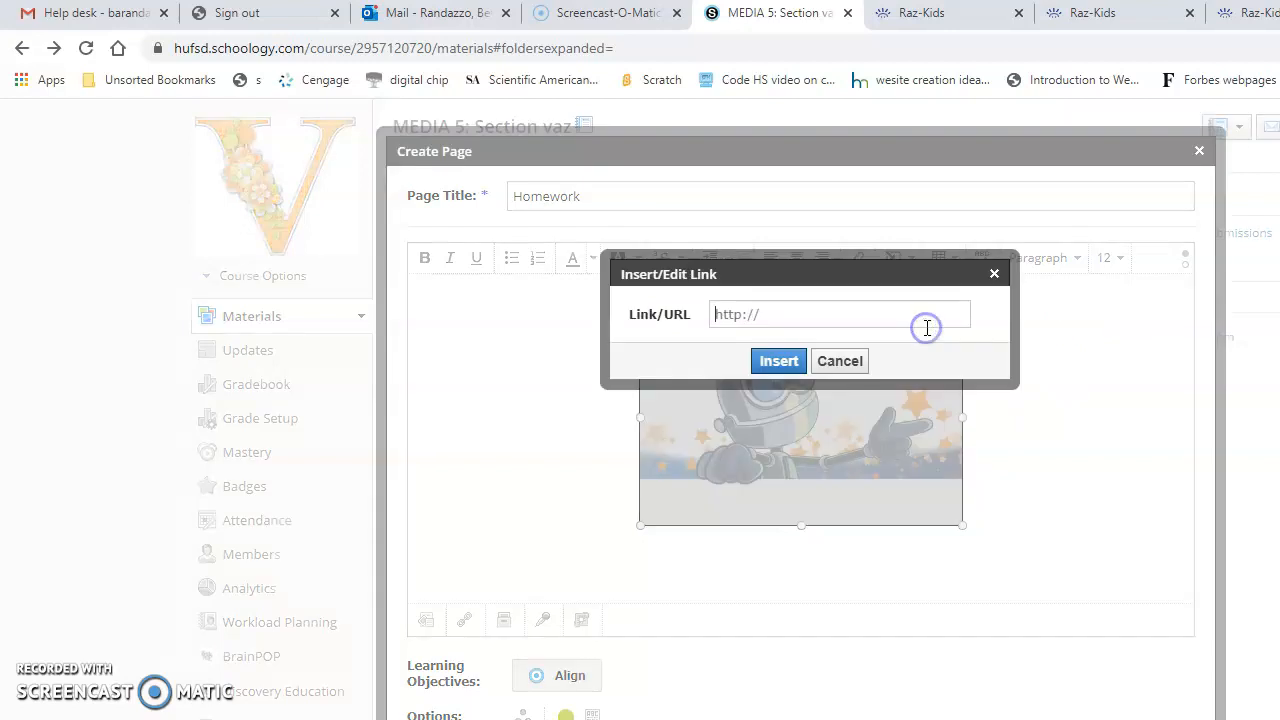
{"action": "left_click", "coordinate": [796, 314]}
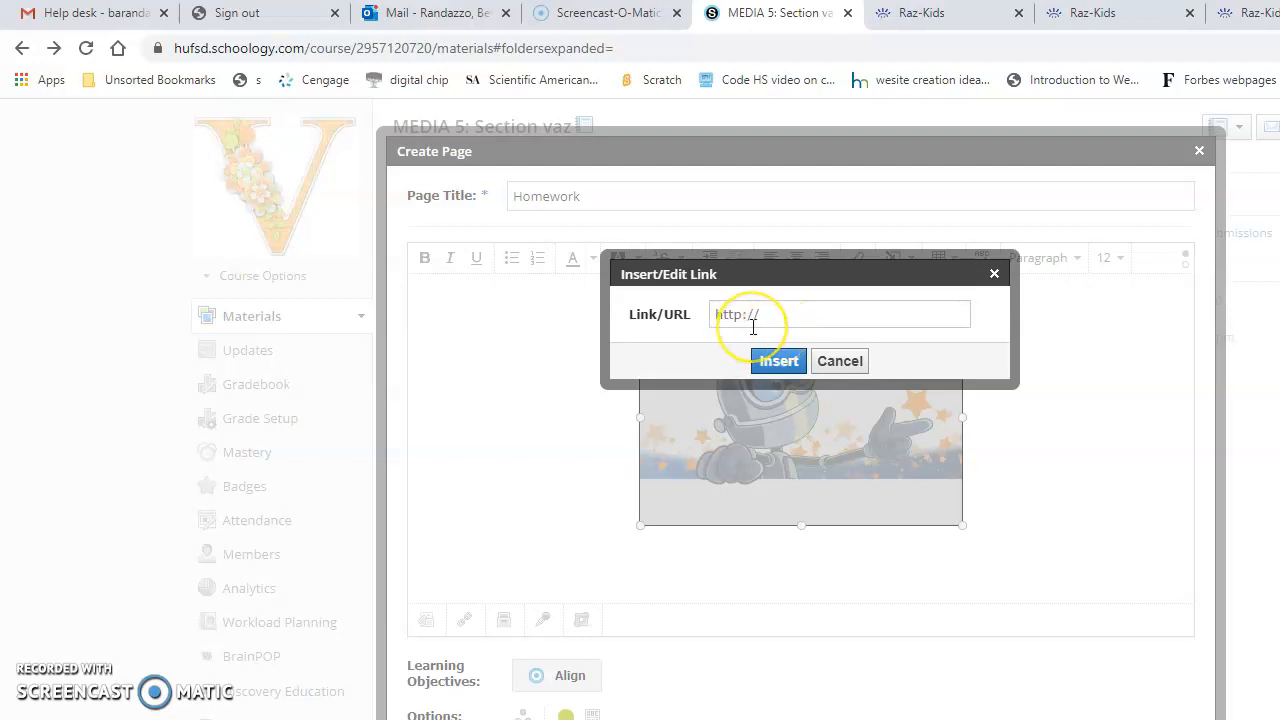
{"action": "left_click", "coordinate": [1240, 14]}
{"action": "left_click", "coordinate": [571, 57]}
{"action": "double_click", "coordinate": [571, 57]}
{"action": "left_click_drag", "start_coordinate": [404, 57], "coordinate": [89, 50]}
{"action": "key", "text": "ctrl+c"}
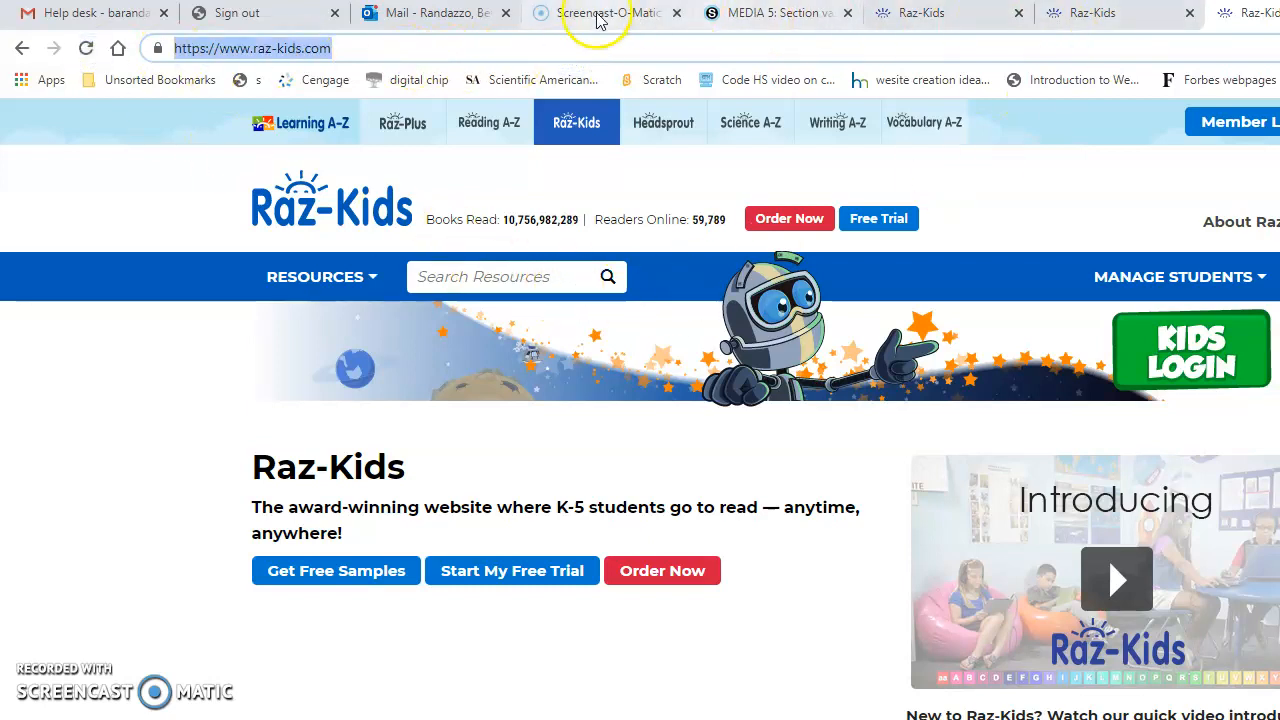
{"action": "left_click", "coordinate": [740, 14]}
{"action": "left_click", "coordinate": [755, 318]}
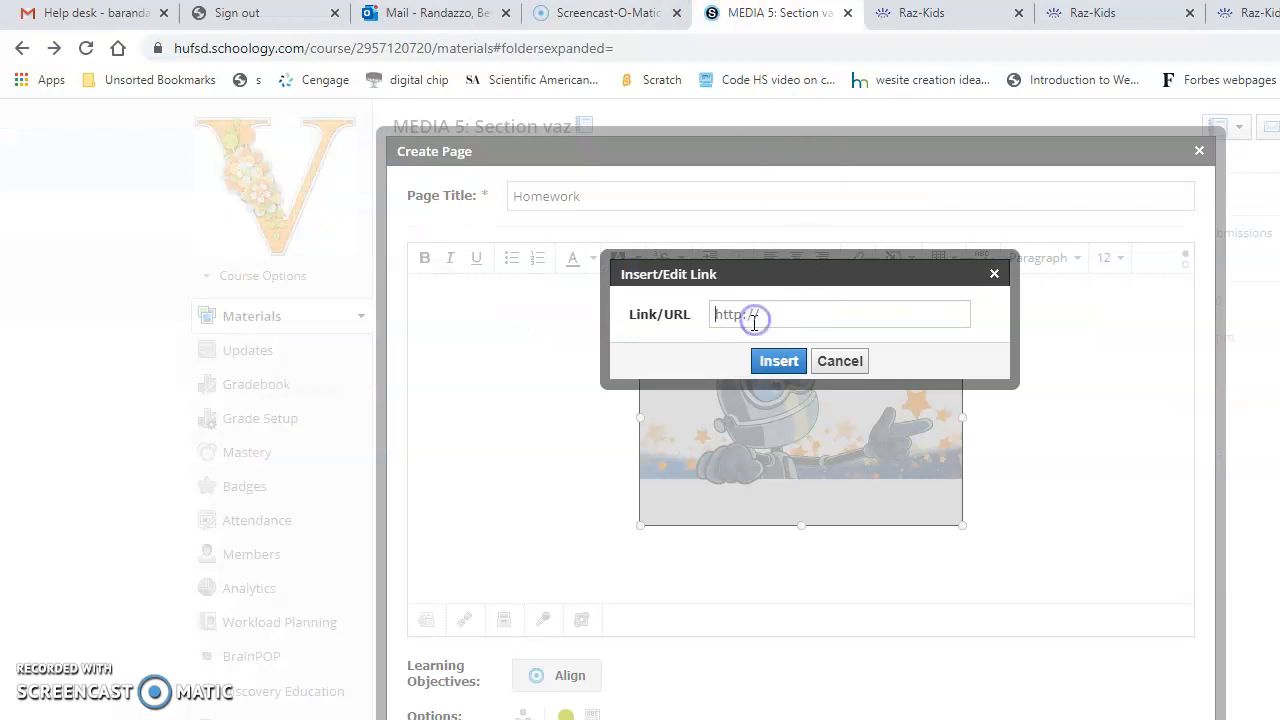
{"action": "key", "text": "ctrl+v"}
{"action": "left_click", "coordinate": [781, 362]}
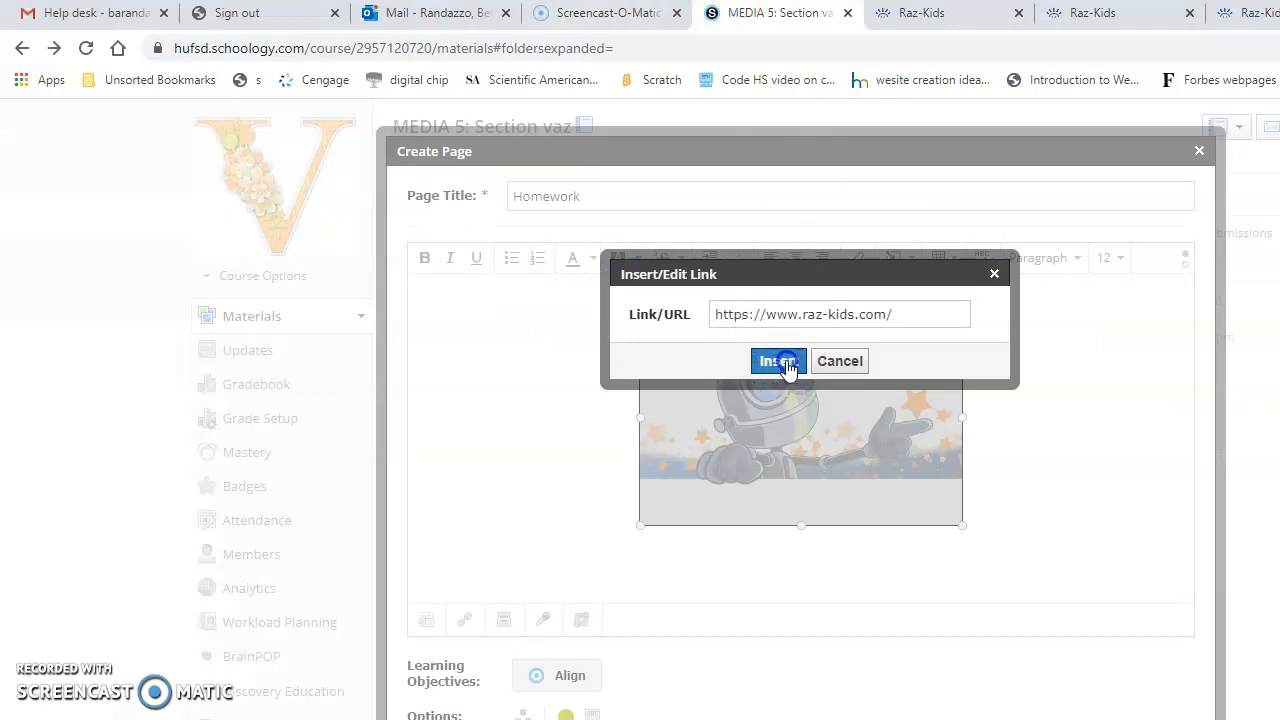
{"action": "left_click", "coordinate": [1004, 373]}
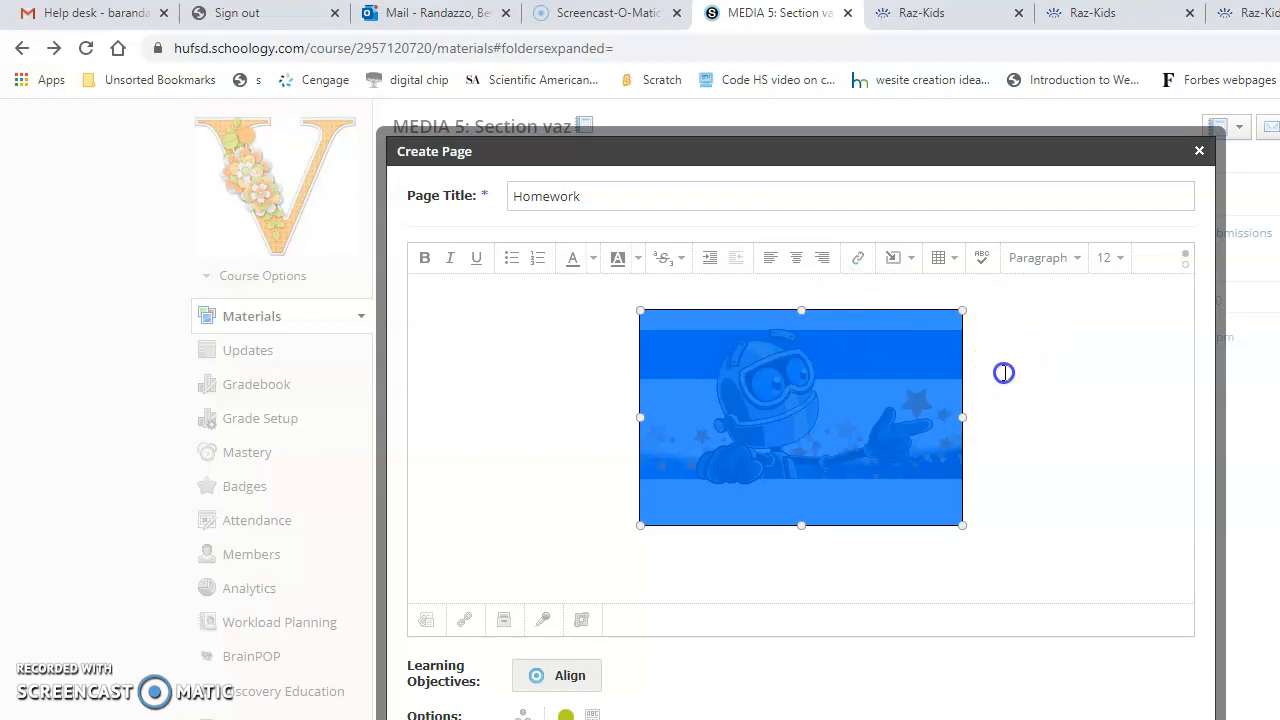
- Add the centered line "Please click on Raz to get to your homeork" above the robot image
{"action": "left_click", "coordinate": [1000, 340]}
{"action": "left_click", "coordinate": [831, 298]}
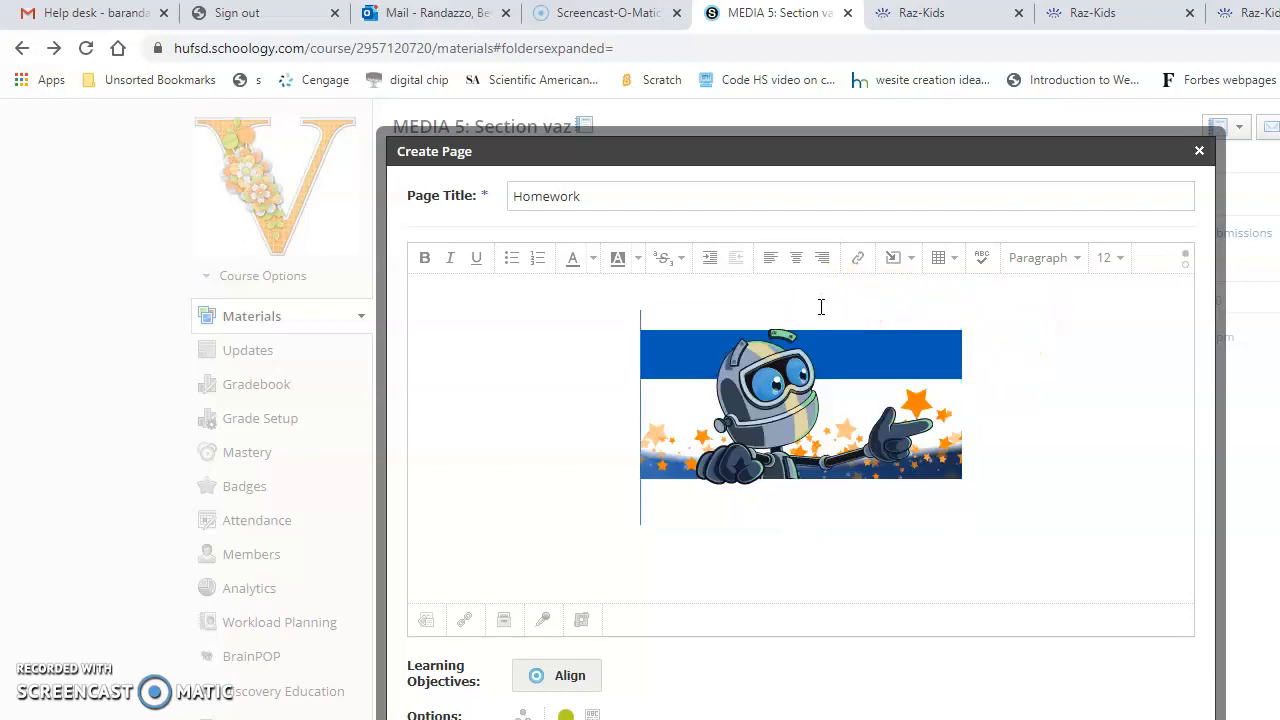
{"action": "left_click", "coordinate": [565, 298]}
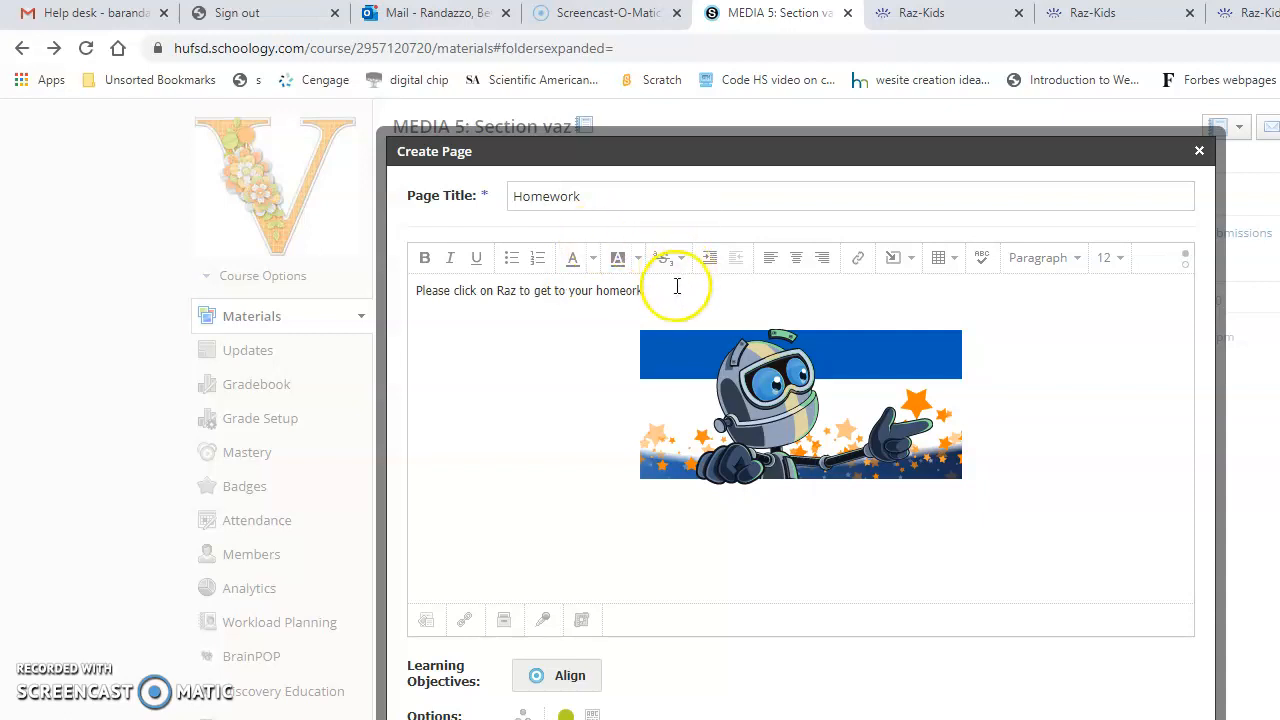
{"action": "left_click_drag", "start_coordinate": [676, 287], "coordinate": [400, 287]}
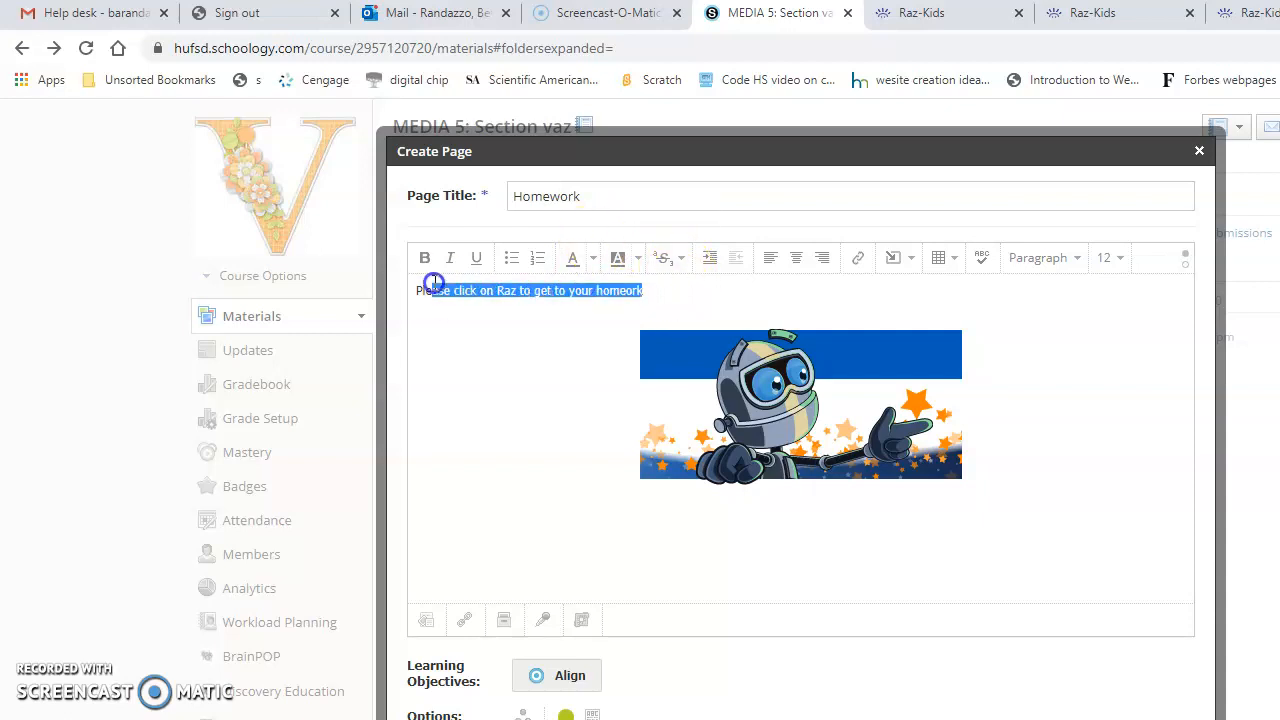
{"action": "left_click", "coordinate": [797, 260]}
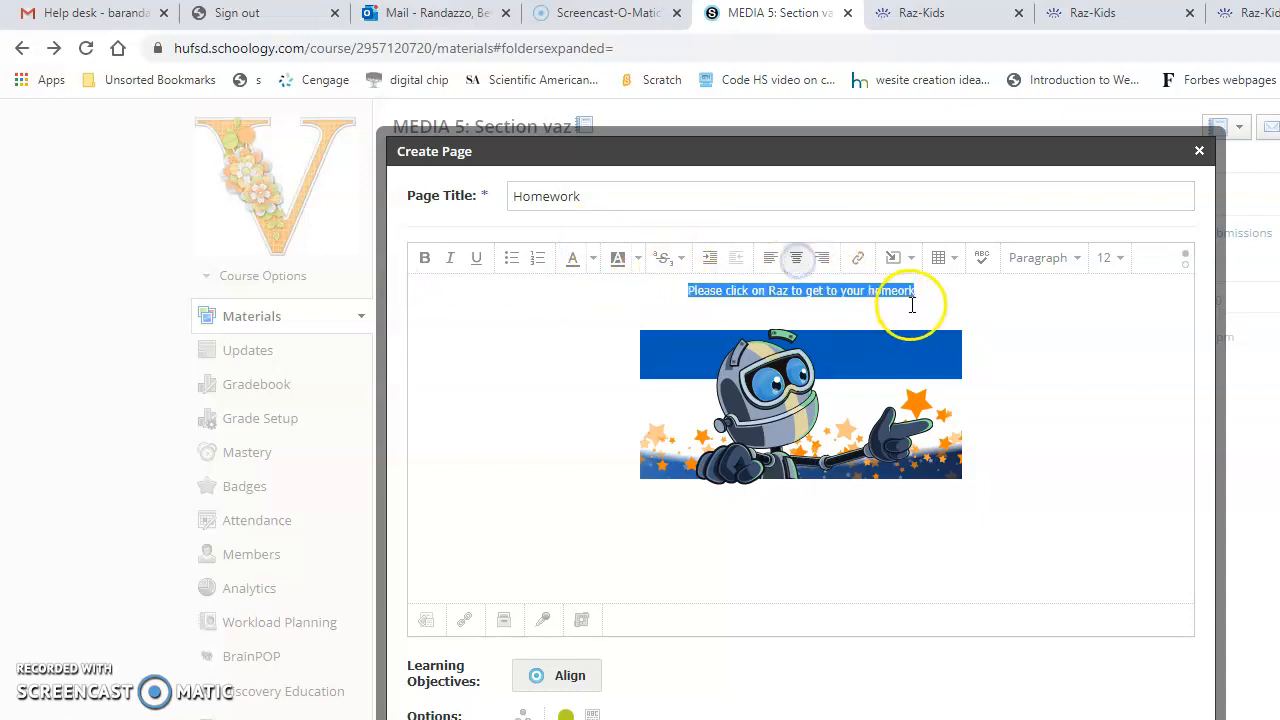
- Format the instruction line above the robot image with font size 14 and the Heading 1 style
{"action": "left_click", "coordinate": [1110, 258]}
{"action": "left_click", "coordinate": [1118, 375]}
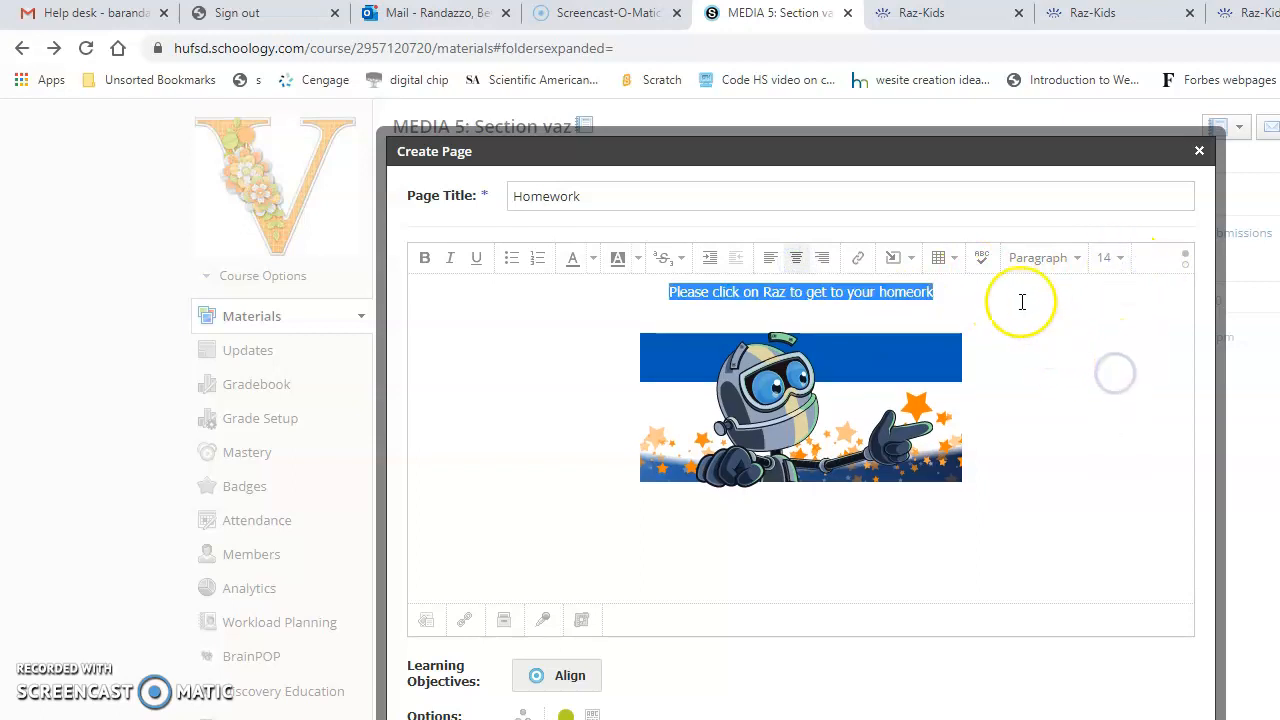
{"action": "left_click", "coordinate": [1066, 263]}
{"action": "left_click", "coordinate": [1056, 320]}
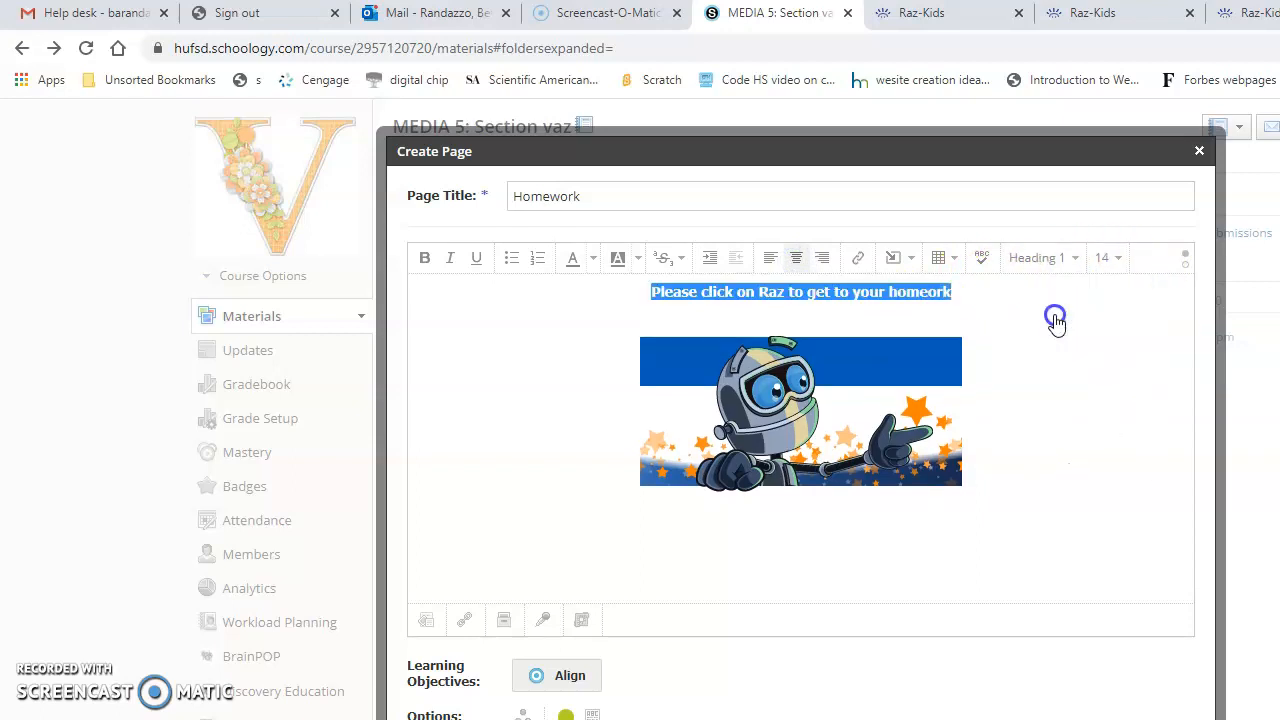
{"action": "left_click", "coordinate": [996, 298]}
{"action": "left_click_drag", "start_coordinate": [986, 291], "coordinate": [626, 289]}
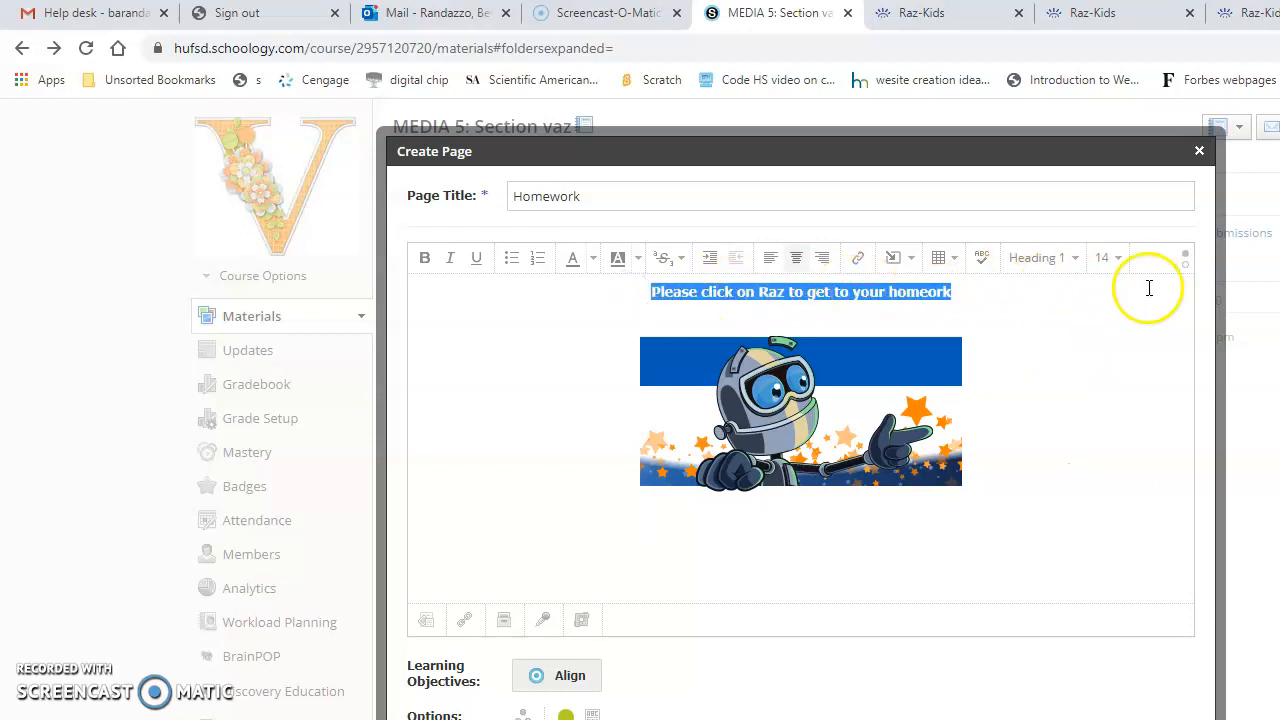
{"action": "left_click", "coordinate": [918, 303]}
{"action": "left_click", "coordinate": [1007, 305]}
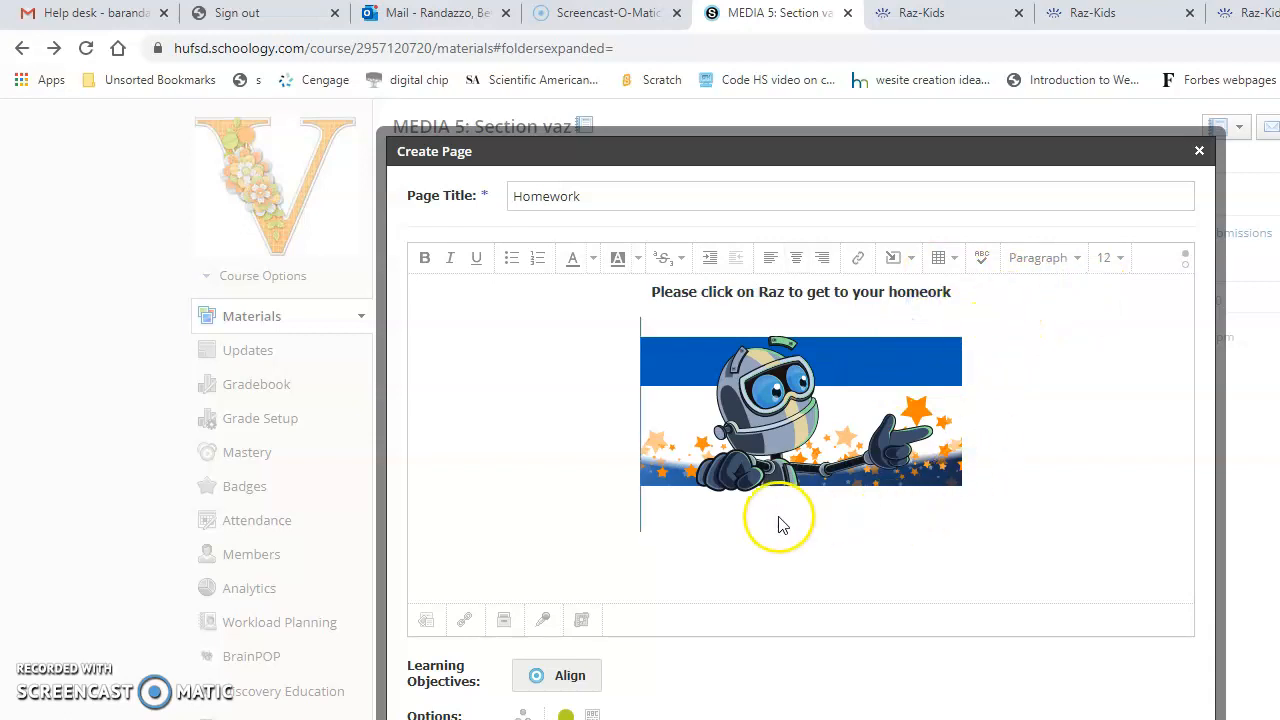
- Create the Homework page in the course materials
{"action": "scroll", "coordinate": [737, 608], "scroll_direction": "down", "scroll_amount": 4}
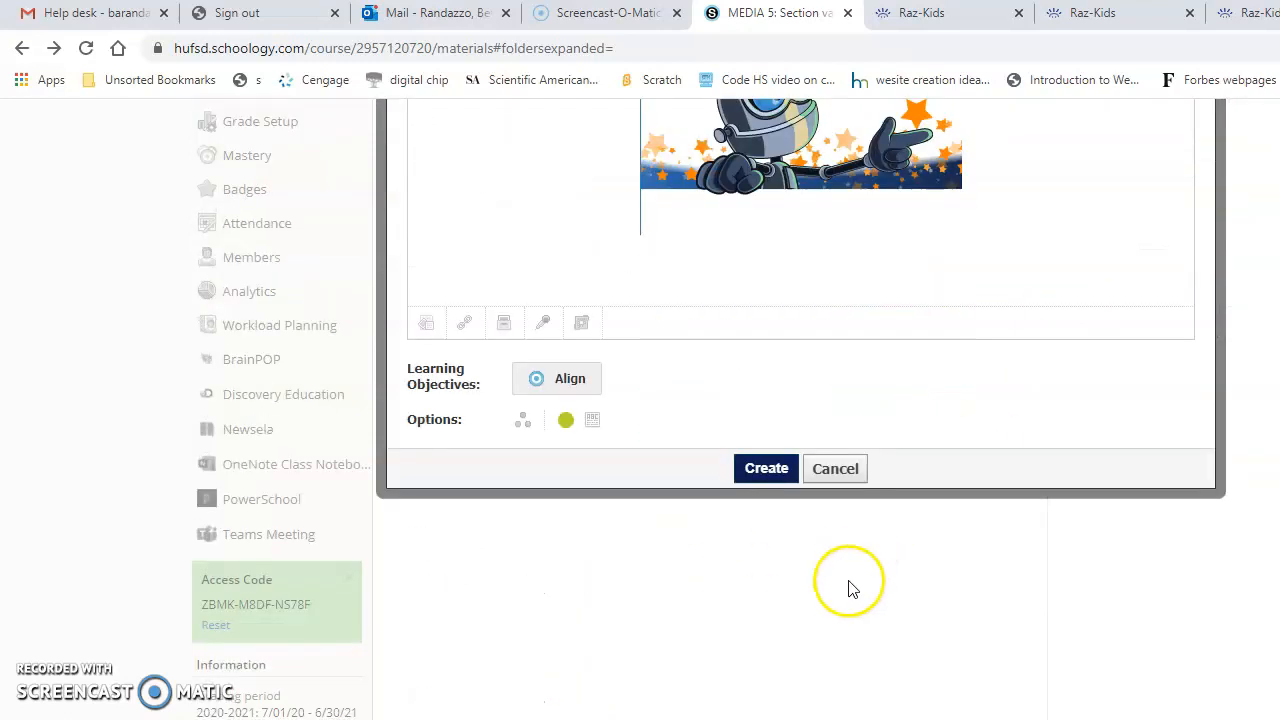
{"action": "left_click", "coordinate": [772, 468]}
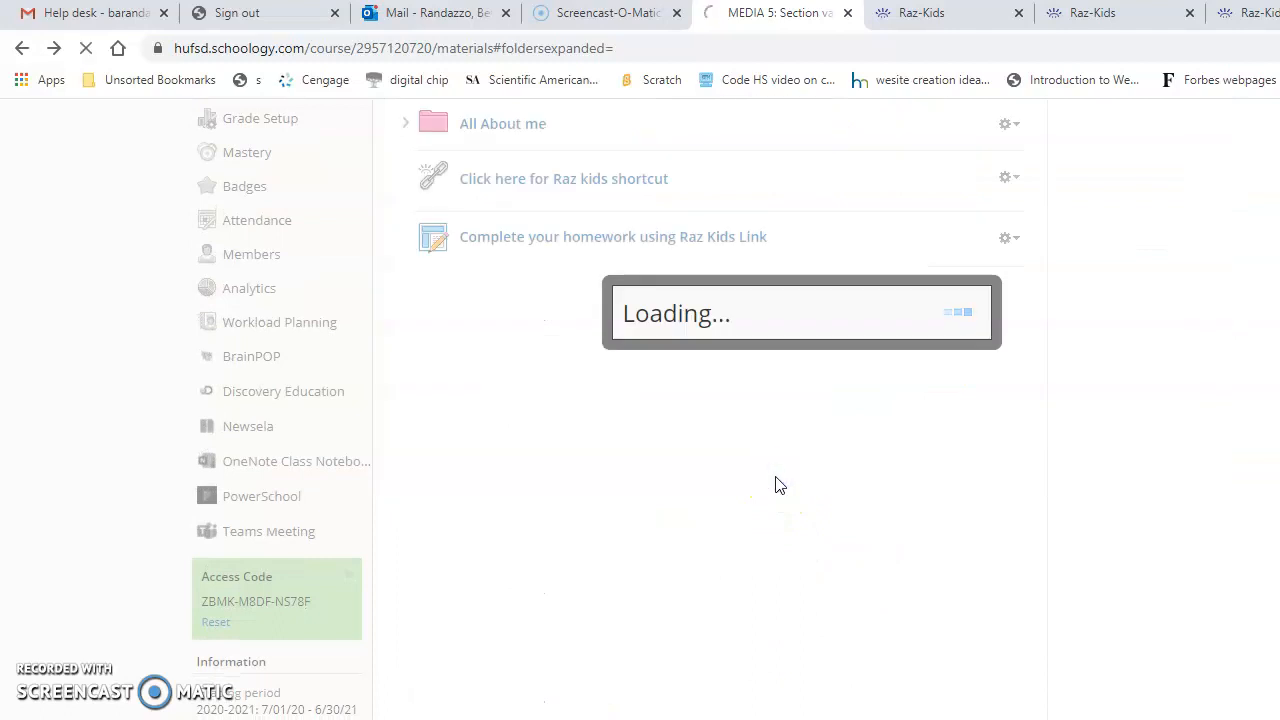
- Open the Homework page from the course materials and follow the robot image's link to test it
{"action": "scroll", "coordinate": [727, 540], "scroll_direction": "down", "scroll_amount": 3}
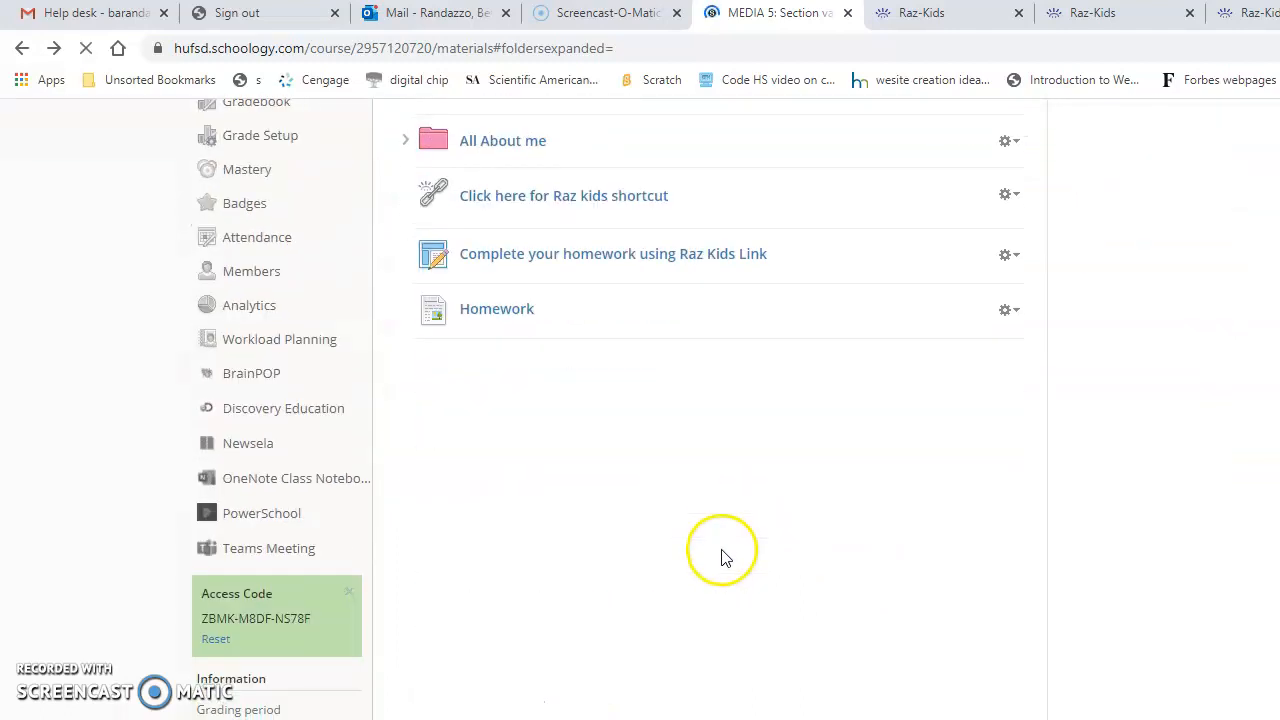
{"action": "left_click", "coordinate": [503, 316]}
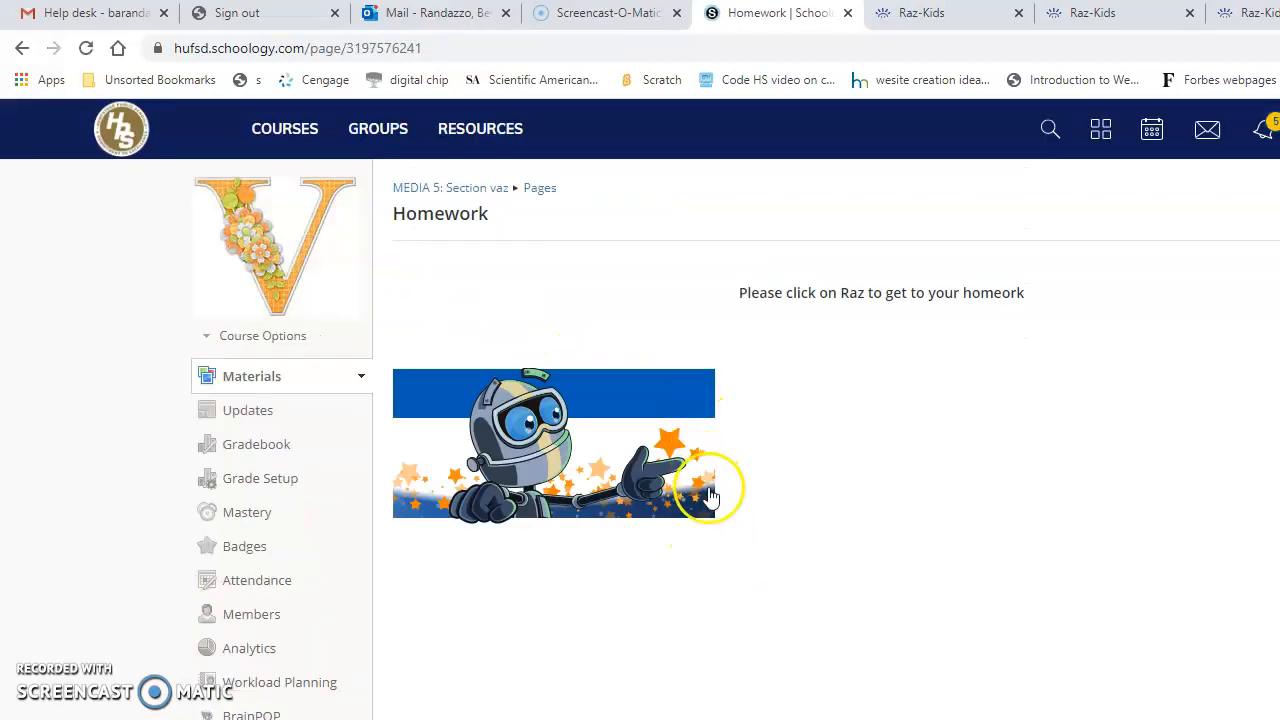
{"action": "left_click", "coordinate": [556, 444]}
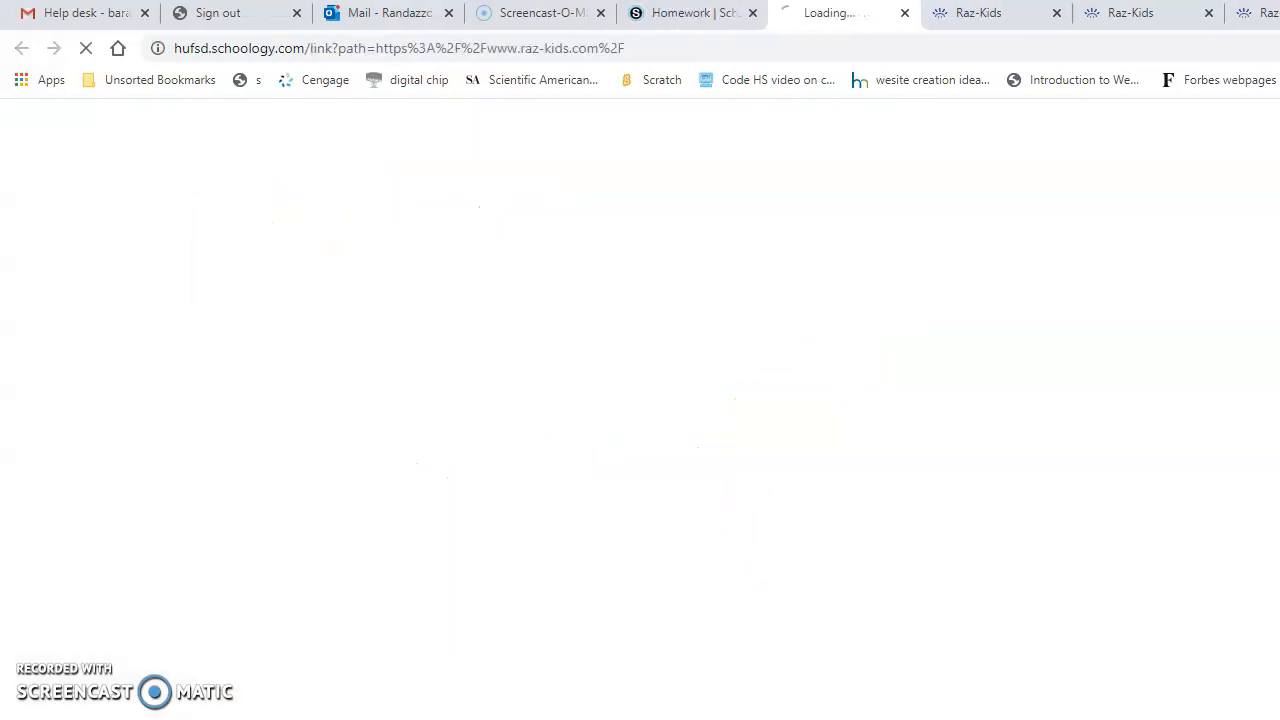